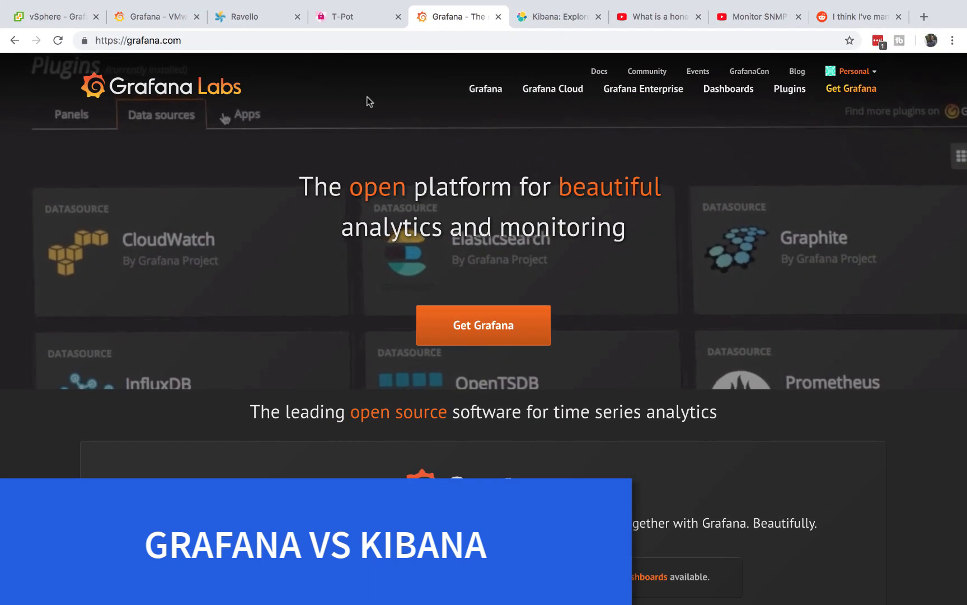
# Flip between the Grafana and Kibana product pages, then land on the T-Pot Kibana Suricata dashboard.
pyautogui.click(560, 16)
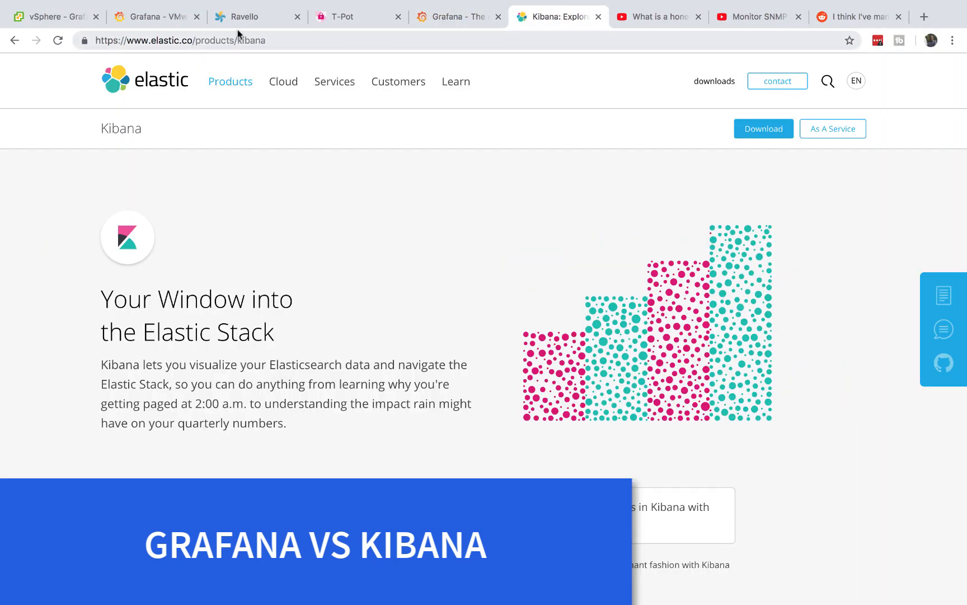
pyautogui.click(451, 16)
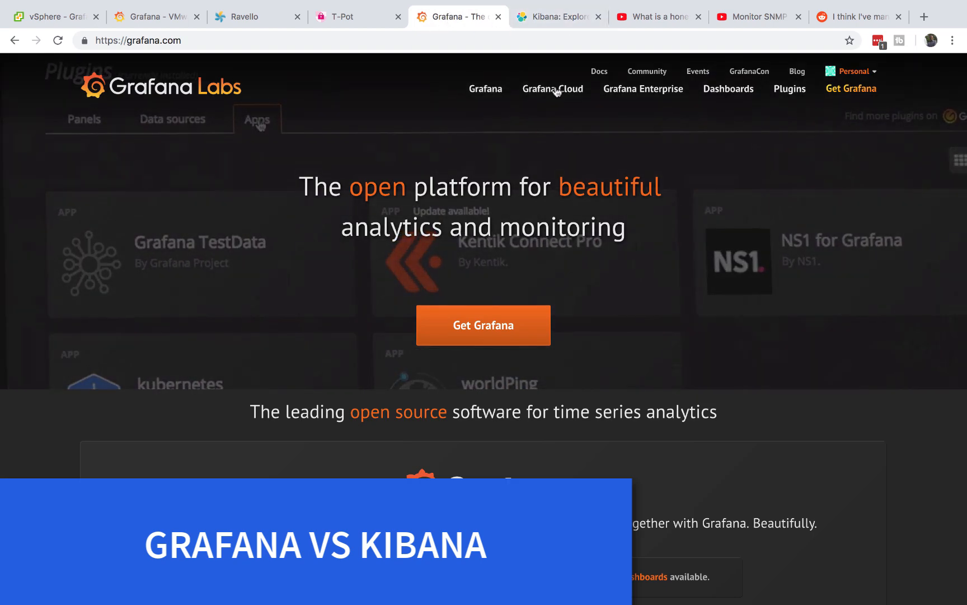
pyautogui.click(551, 16)
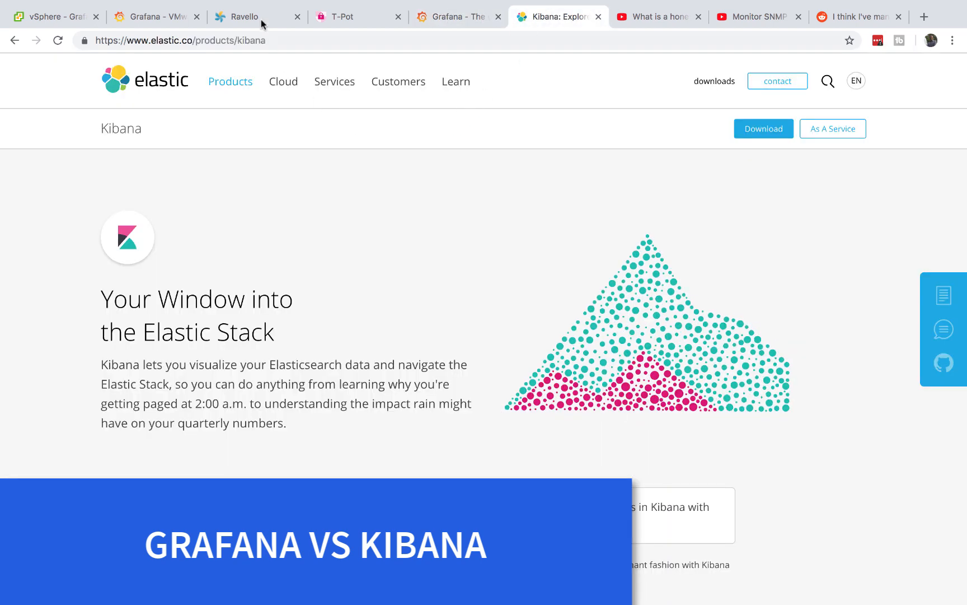
pyautogui.click(342, 15)
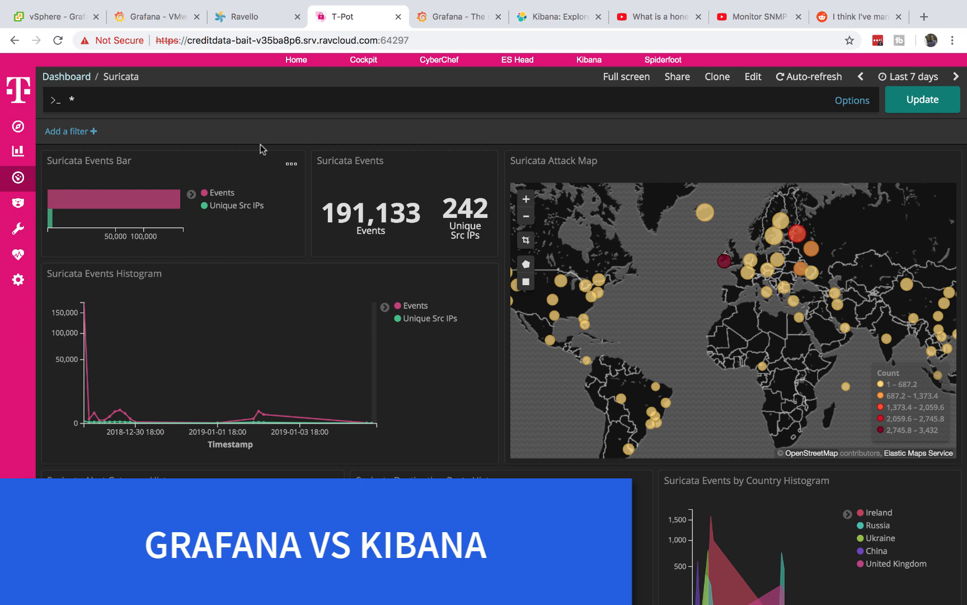
# Tour the Grafana vSphere overview, the vSphere VM summary, the Ravello canvas and the T-Pot Suricata dashboard.
pyautogui.click(161, 17)
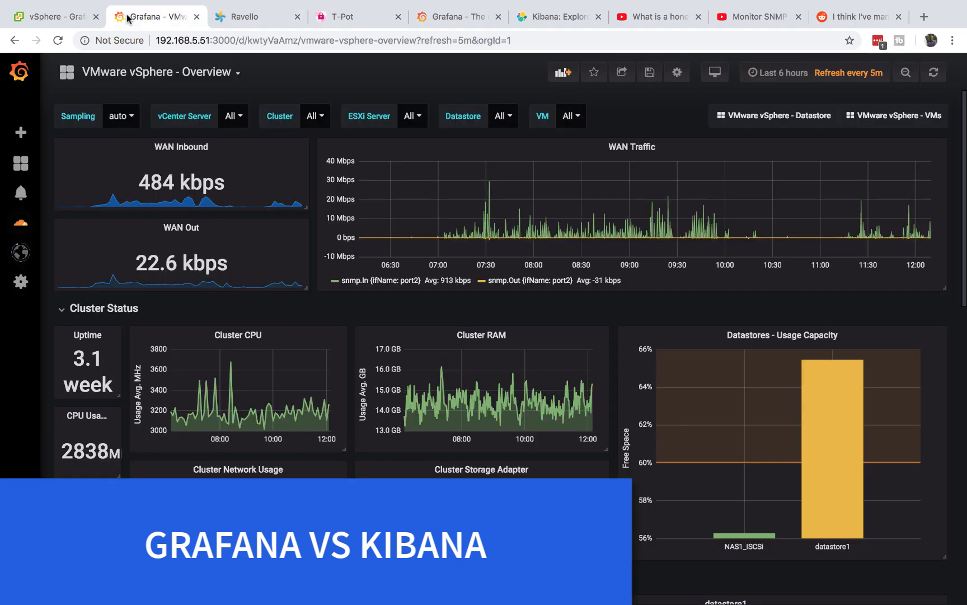
pyautogui.click(47, 16)
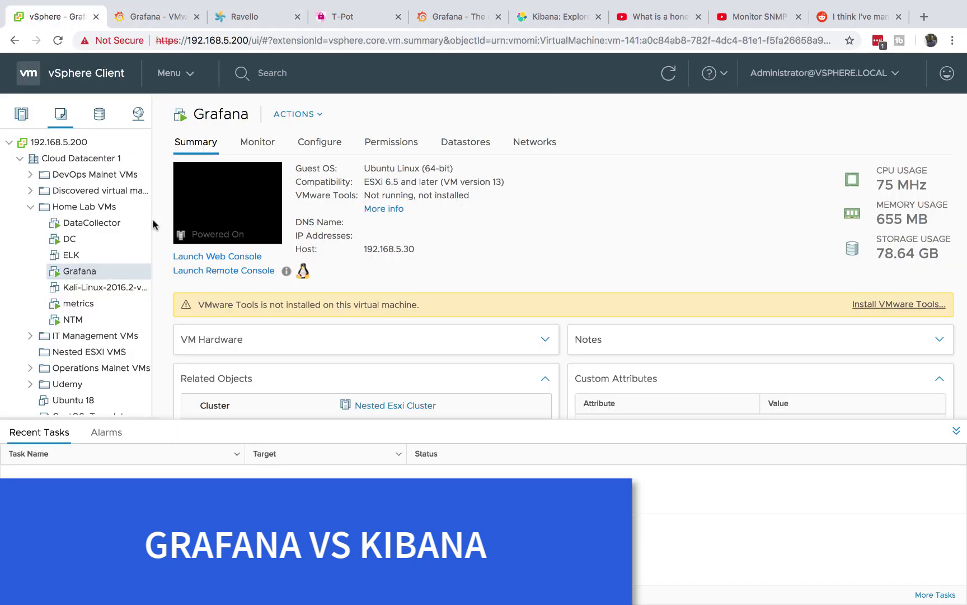
pyautogui.click(247, 17)
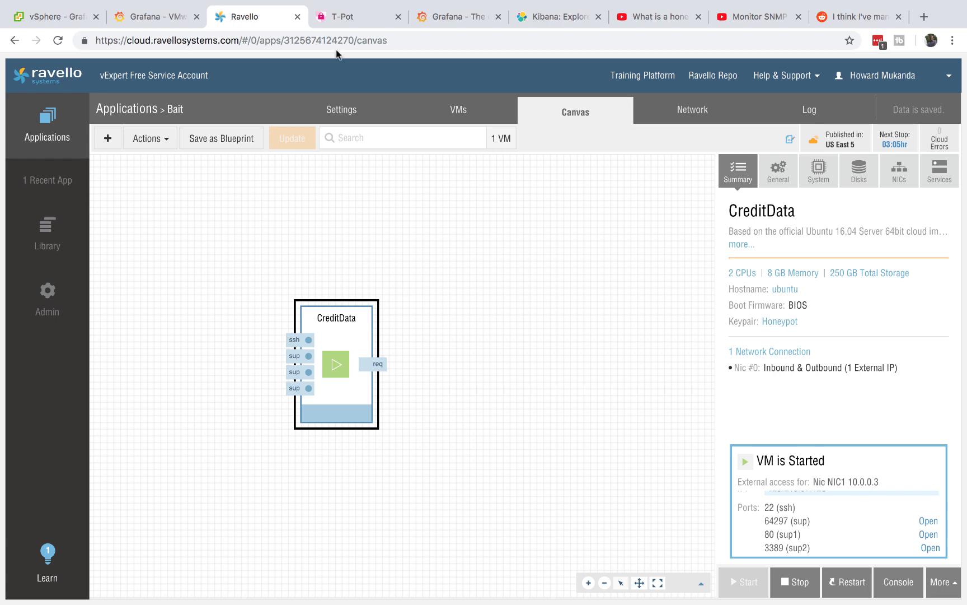
pyautogui.click(340, 17)
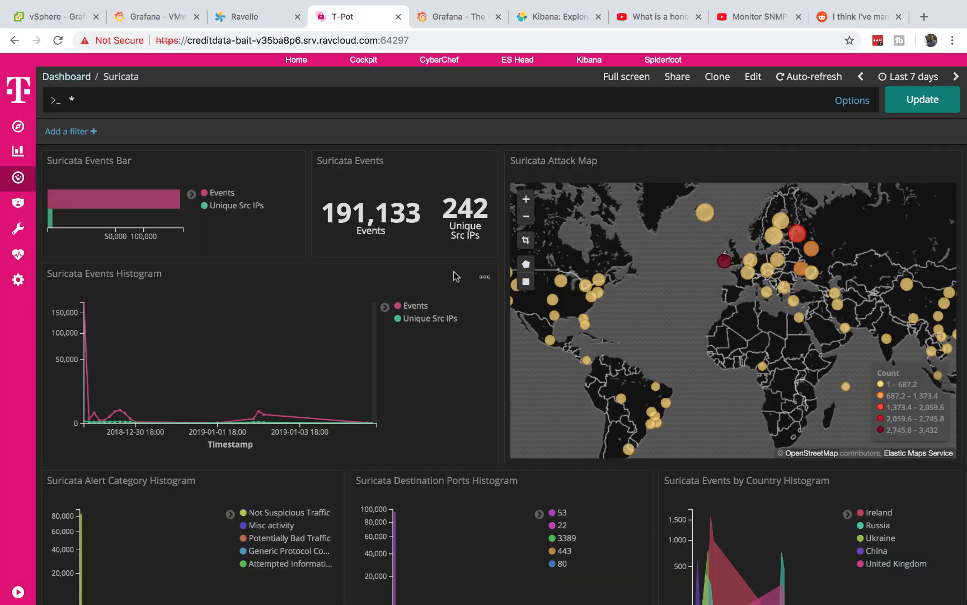
pyautogui.click(154, 17)
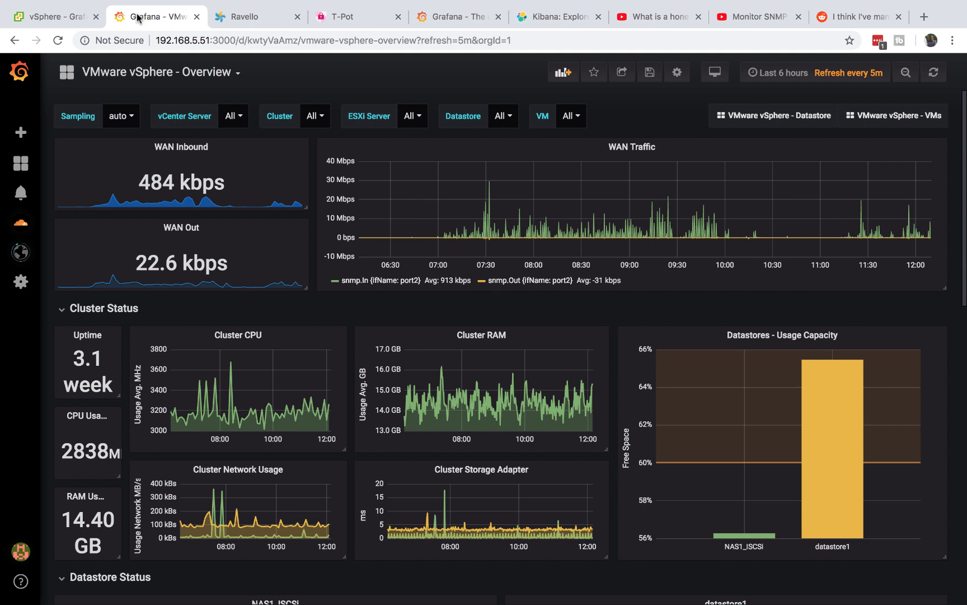
pyautogui.moveTo(21, 253)
pyautogui.click(81, 276)
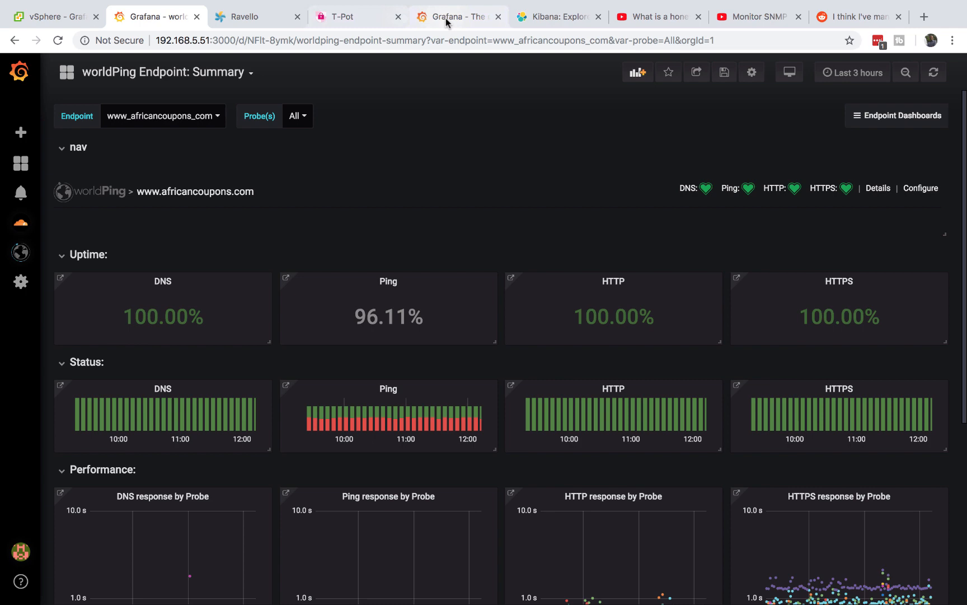
# Review the Kibana product page and the Suricata dashboard's charts, then land on the Grafana product page.
pyautogui.click(559, 17)
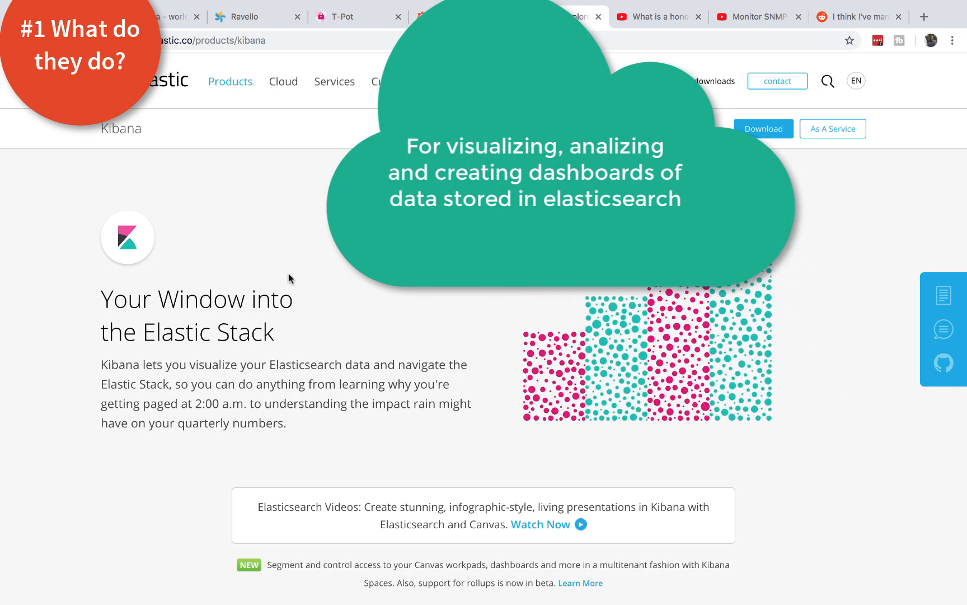
pyautogui.click(344, 17)
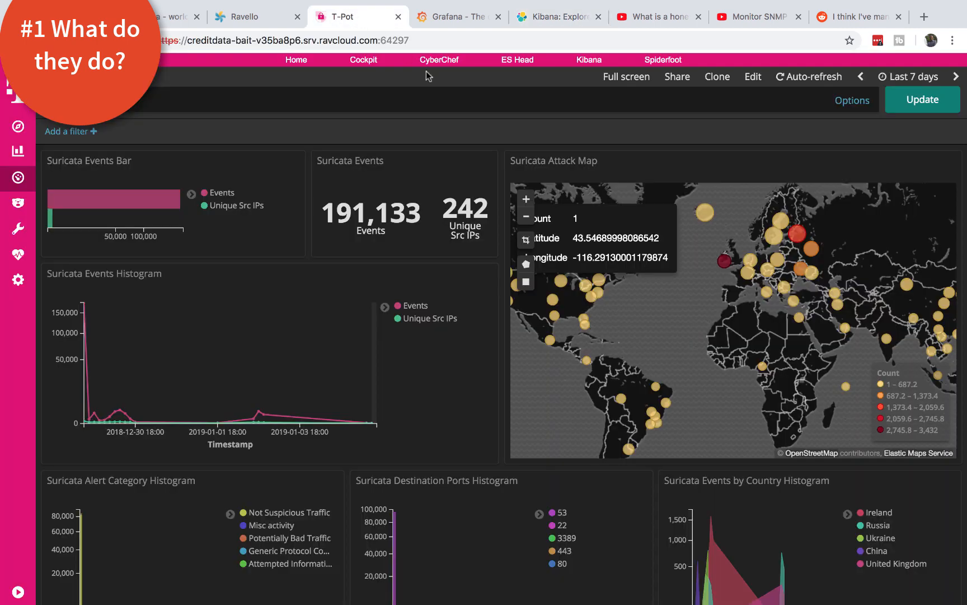
pyautogui.moveTo(382, 261)
pyautogui.scroll(-10, 348, 336)
pyautogui.scroll(-10, 378, 318)
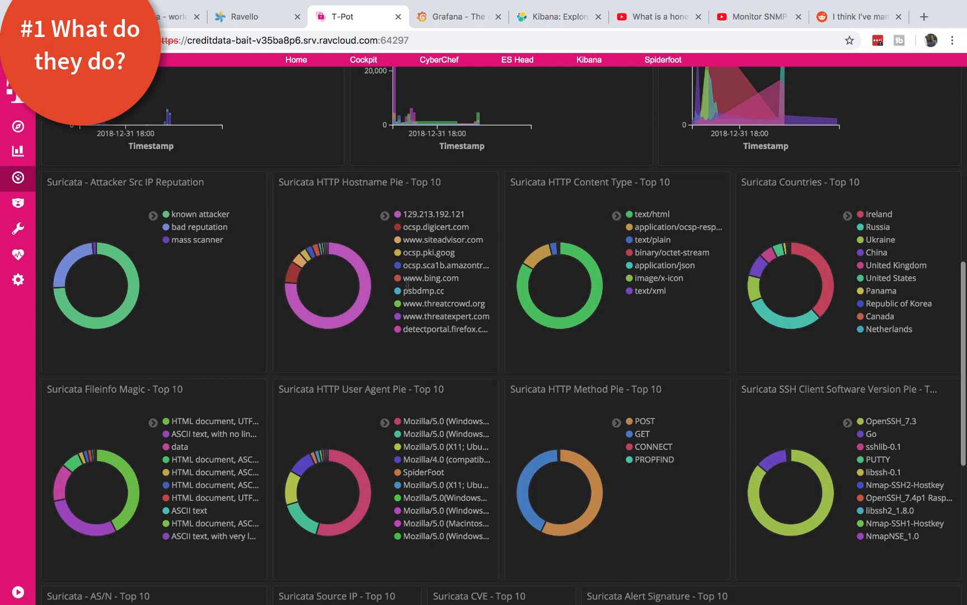
pyautogui.scroll(-5, 408, 285)
pyautogui.scroll(-1, 407, 286)
pyautogui.click(453, 17)
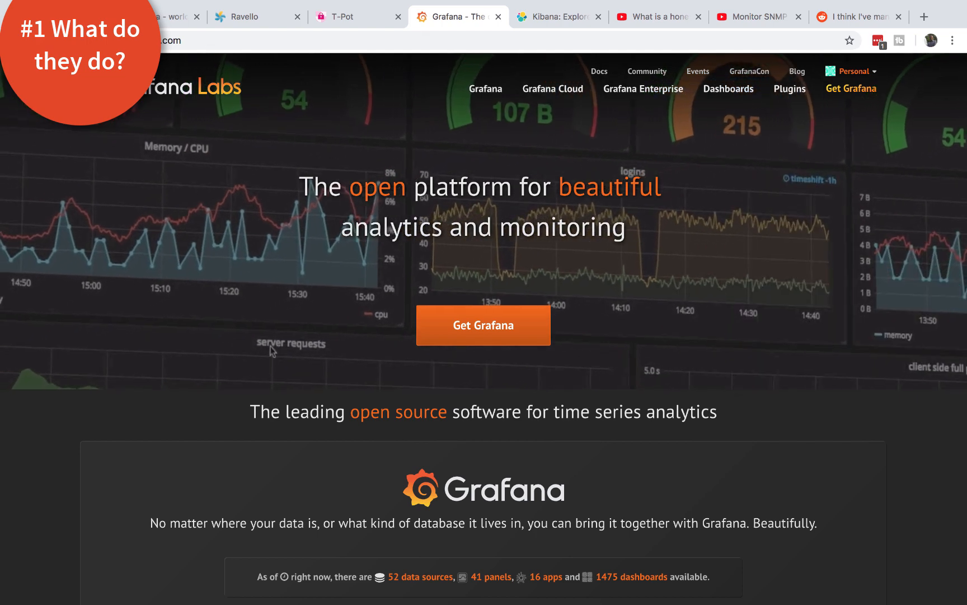
# From the Grafana Home dashboard list, visit the Dell R710 Power Usage dashboard.
pyautogui.click(174, 17)
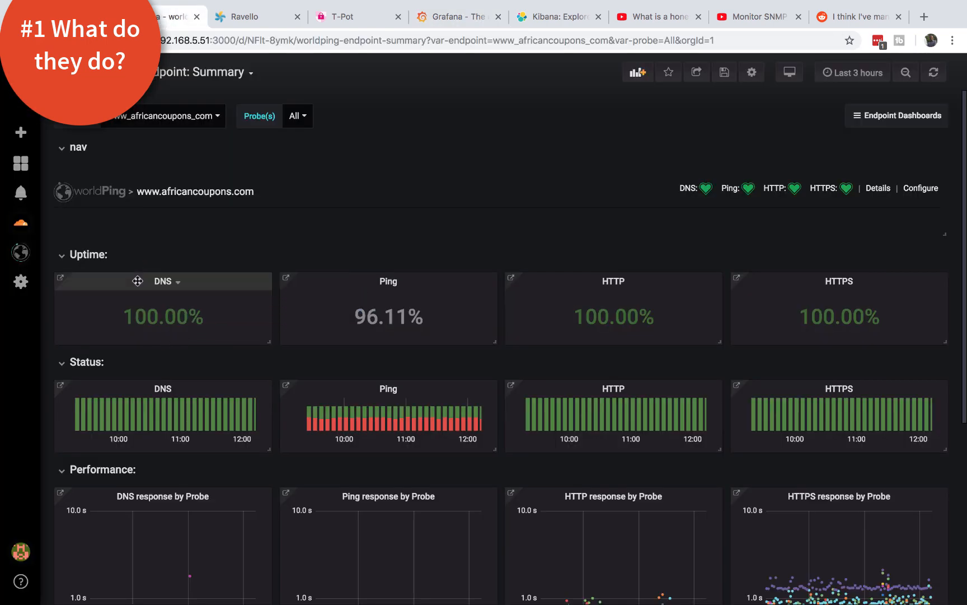
pyautogui.moveTo(21, 193)
pyautogui.click(72, 187)
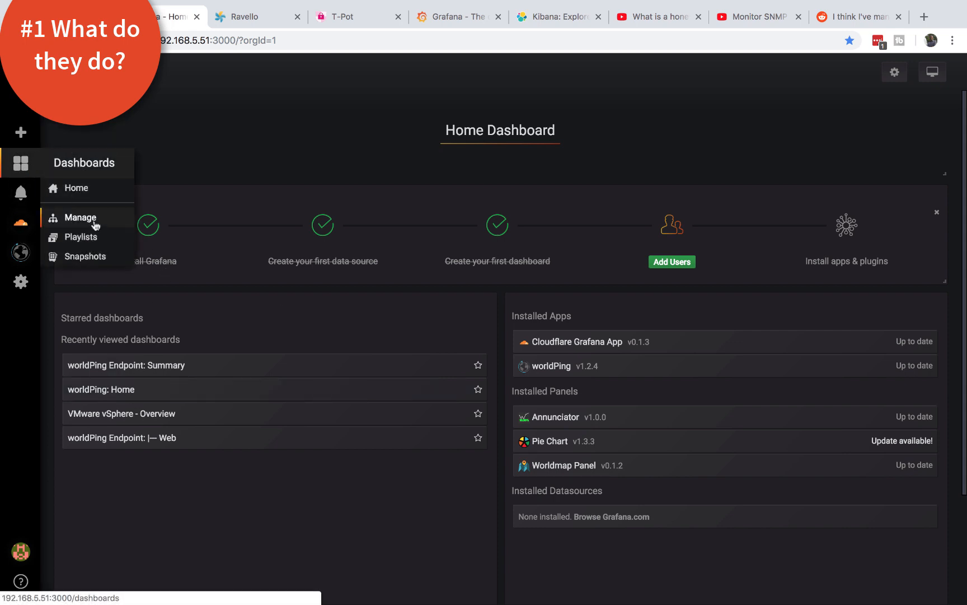
pyautogui.click(80, 218)
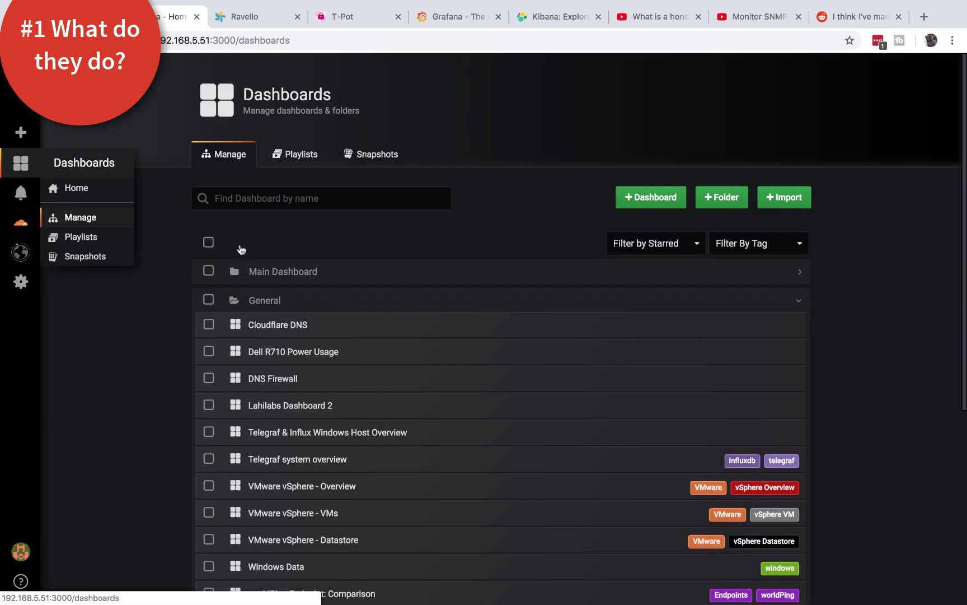
pyautogui.click(291, 357)
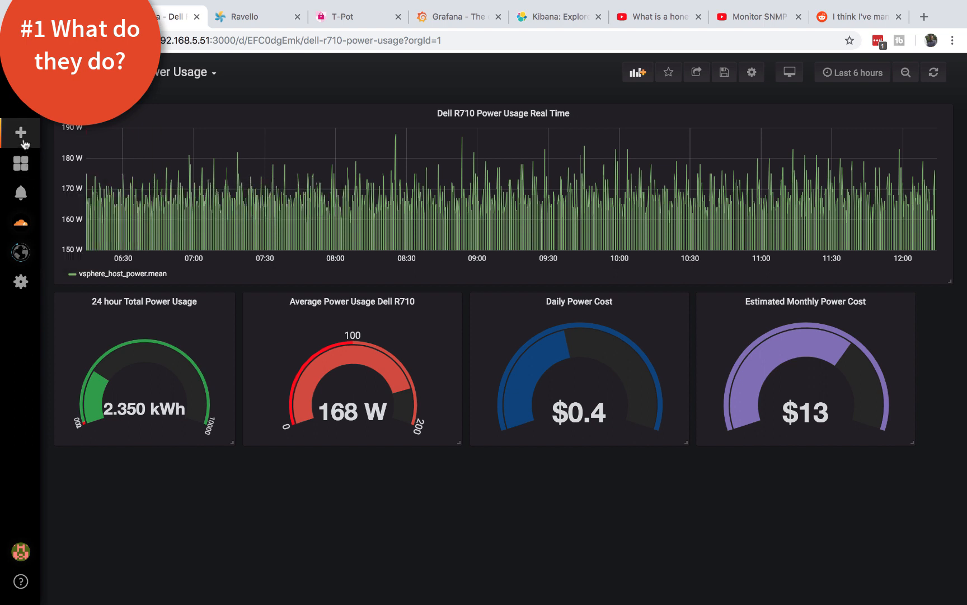
# Return to the dashboard list and bring up the VMware vSphere - Overview dashboard.
pyautogui.click(80, 217)
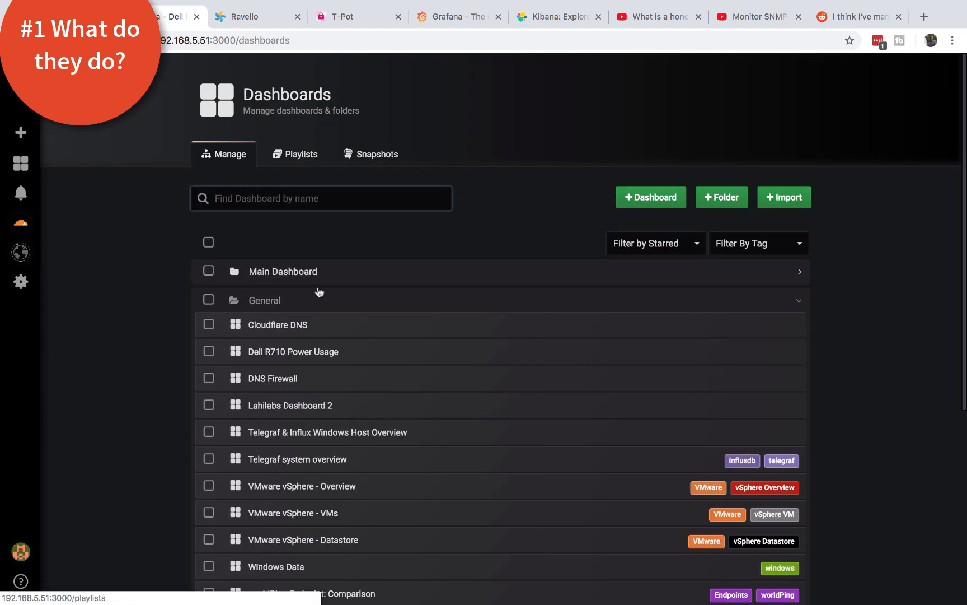
pyautogui.scroll(-3, 323, 473)
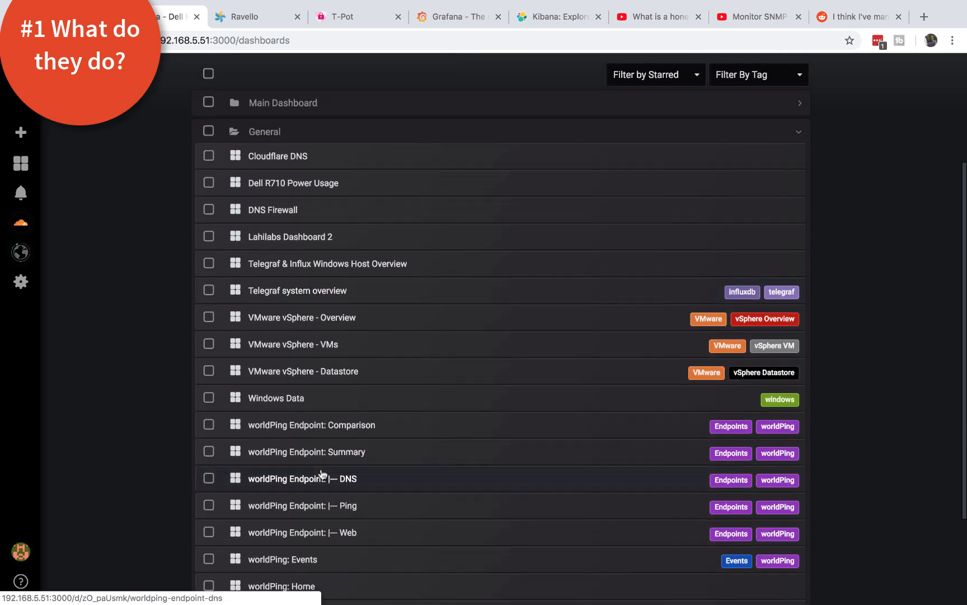
pyautogui.click(313, 318)
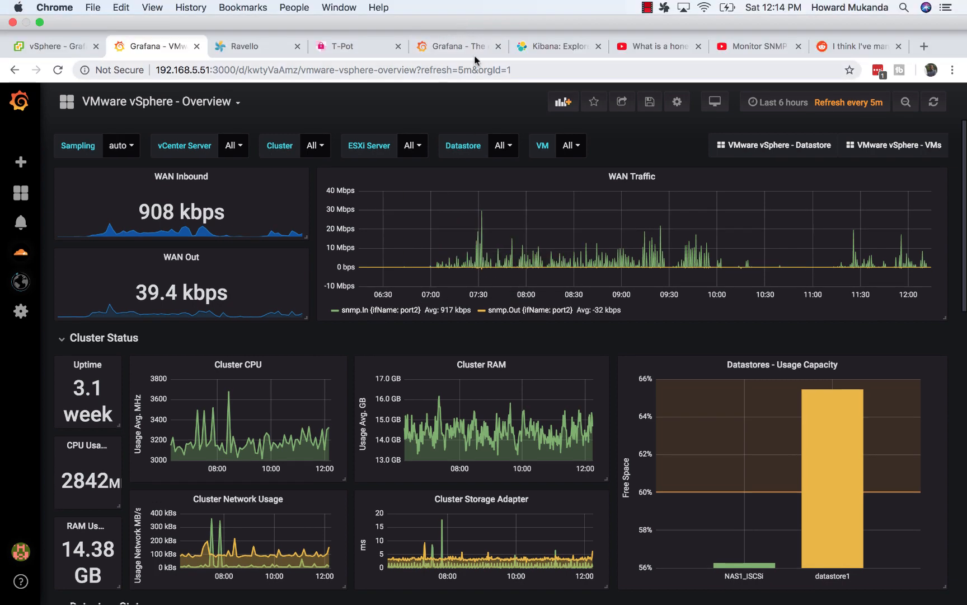
pyautogui.click(543, 47)
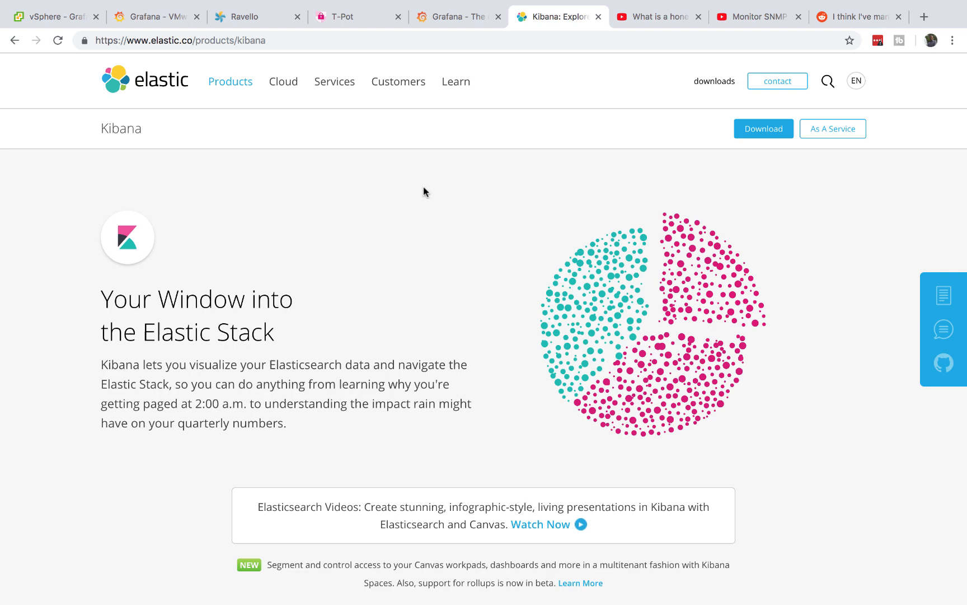
pyautogui.click(455, 16)
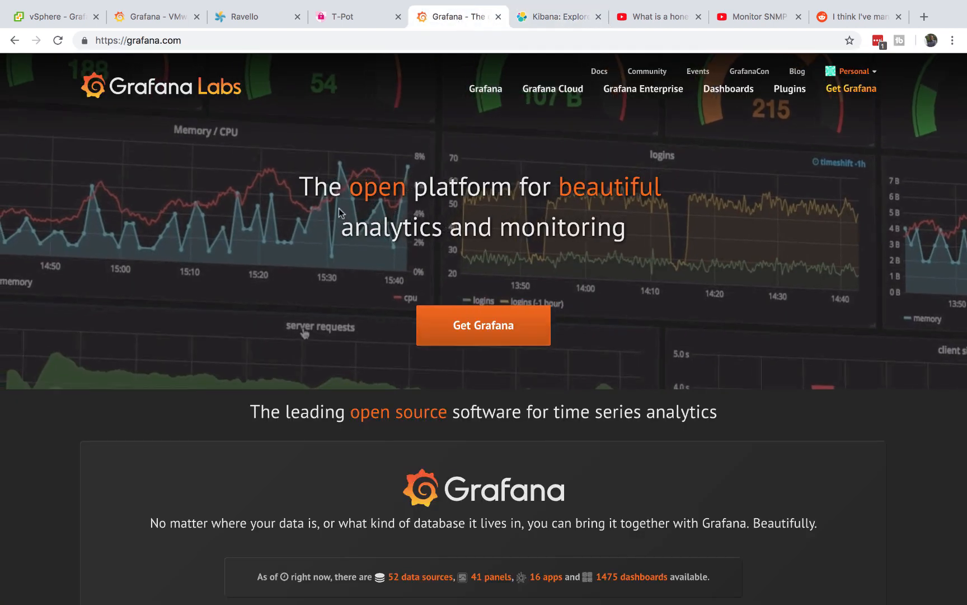
pyautogui.click(342, 17)
pyautogui.scroll(-1, 386, 390)
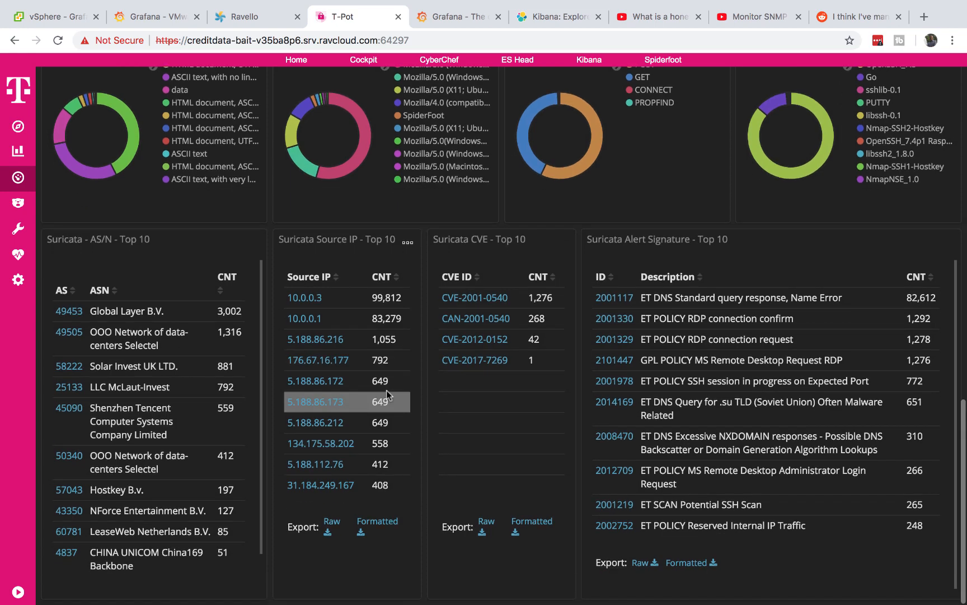
pyautogui.scroll(5, 386, 390)
pyautogui.scroll(8, 386, 390)
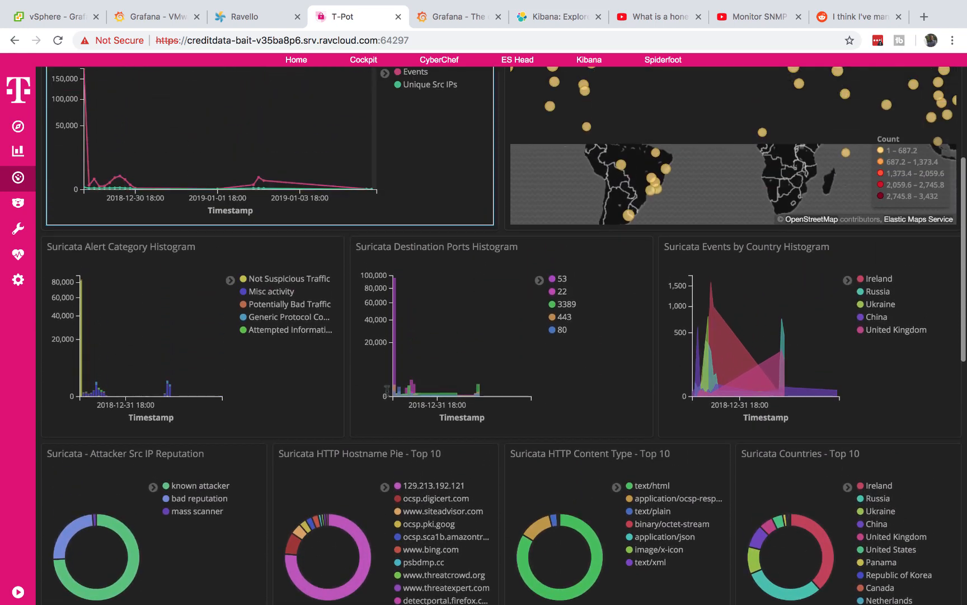
pyautogui.scroll(6, 386, 394)
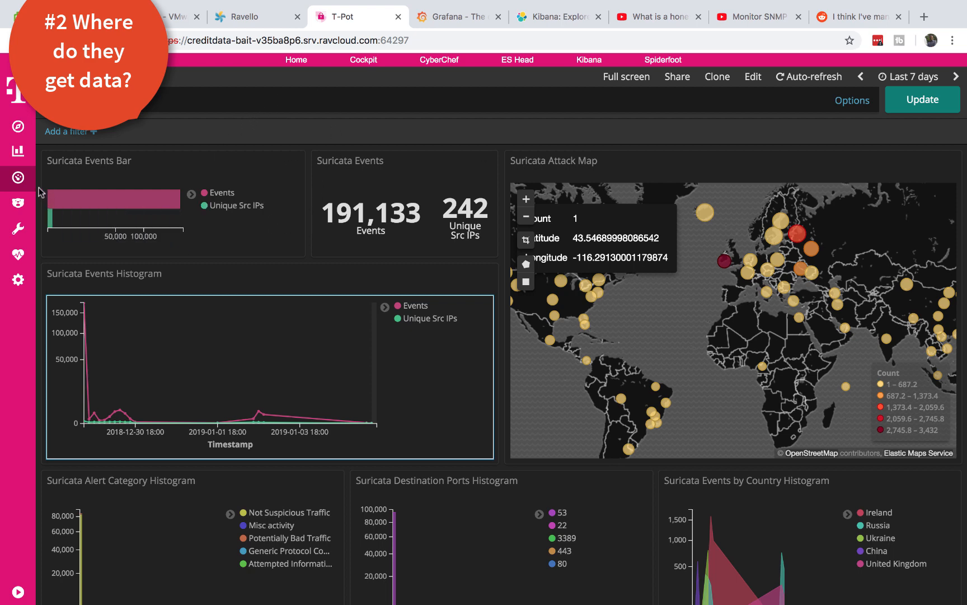
# From Kibana's list of all dashboards, bring up the >T-Pot dashboard.
pyautogui.click(18, 178)
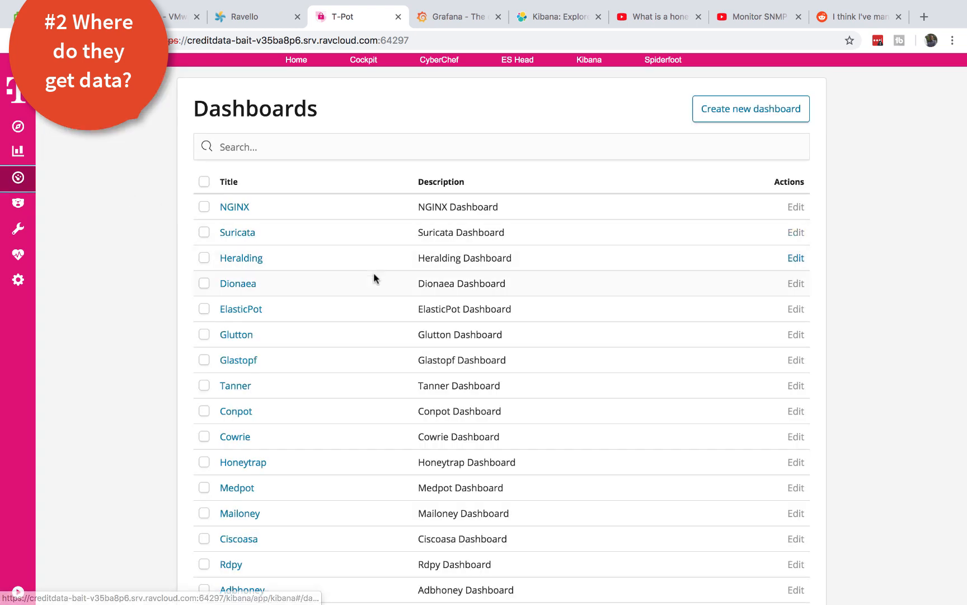
pyautogui.scroll(-1, 287, 452)
pyautogui.scroll(-1, 289, 451)
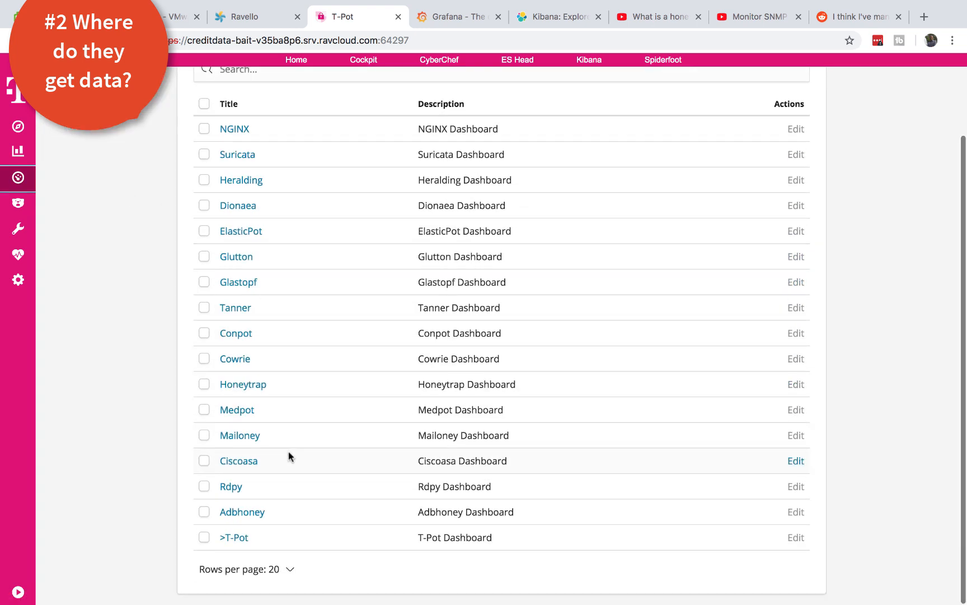
pyautogui.click(235, 537)
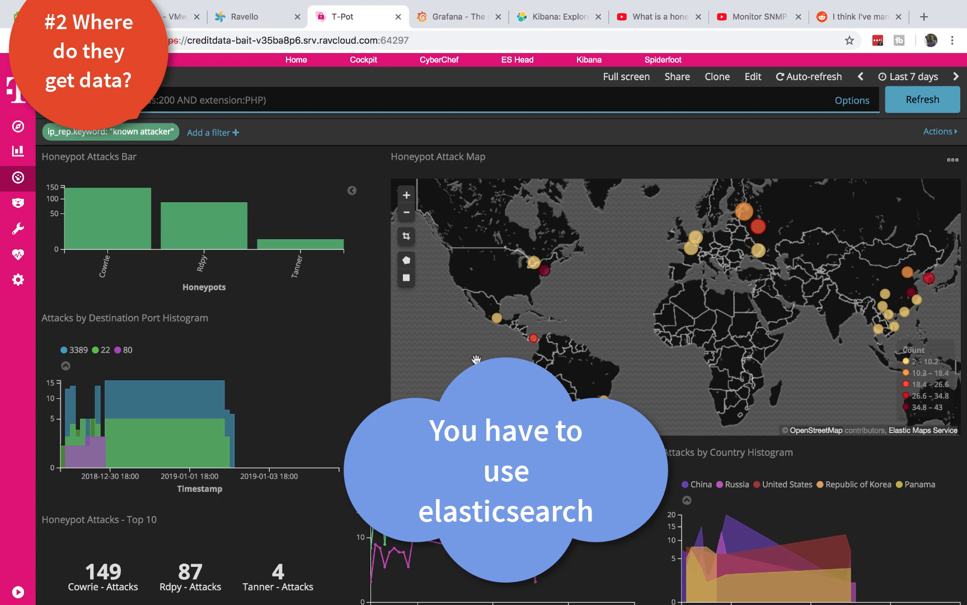
# In Grafana, review the configured data sources and the Type choices on a new data source form.
pyautogui.click(449, 16)
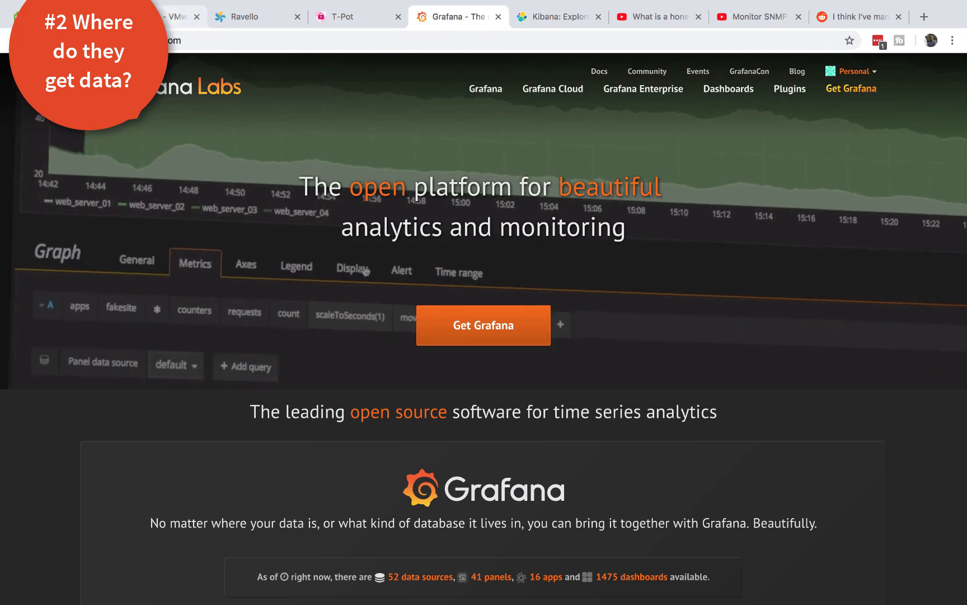
pyautogui.click(179, 17)
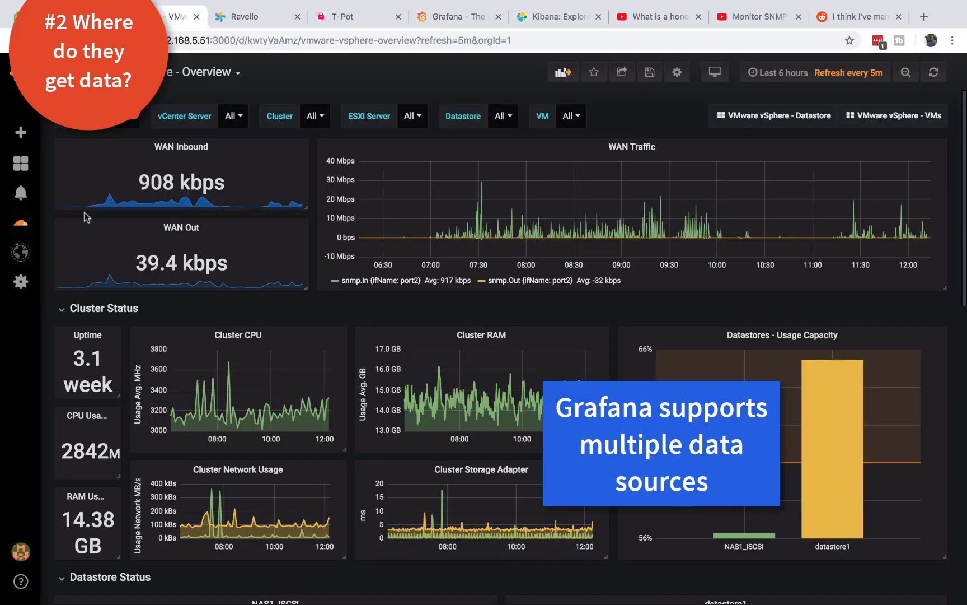
pyautogui.moveTo(20, 282)
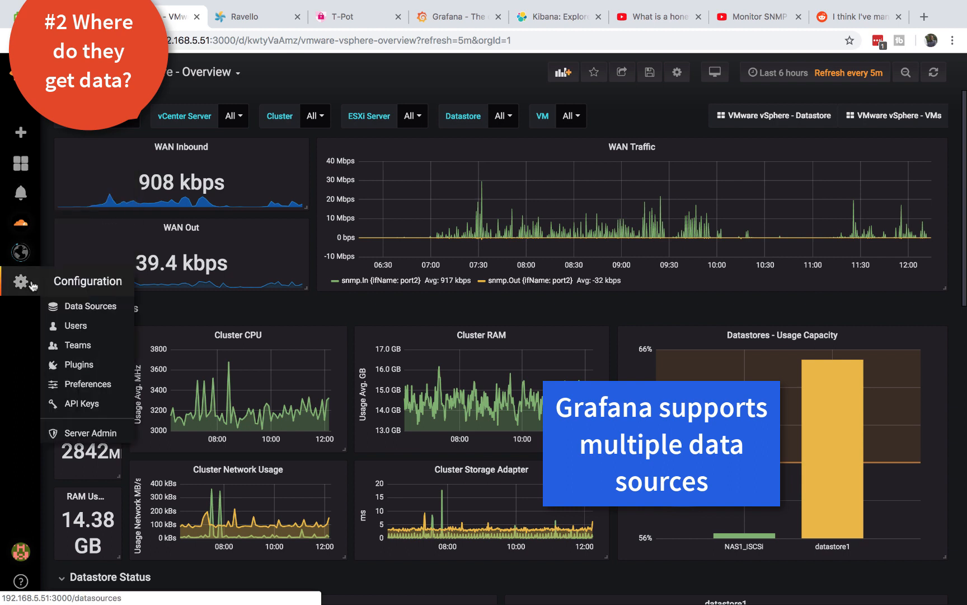
pyautogui.click(90, 307)
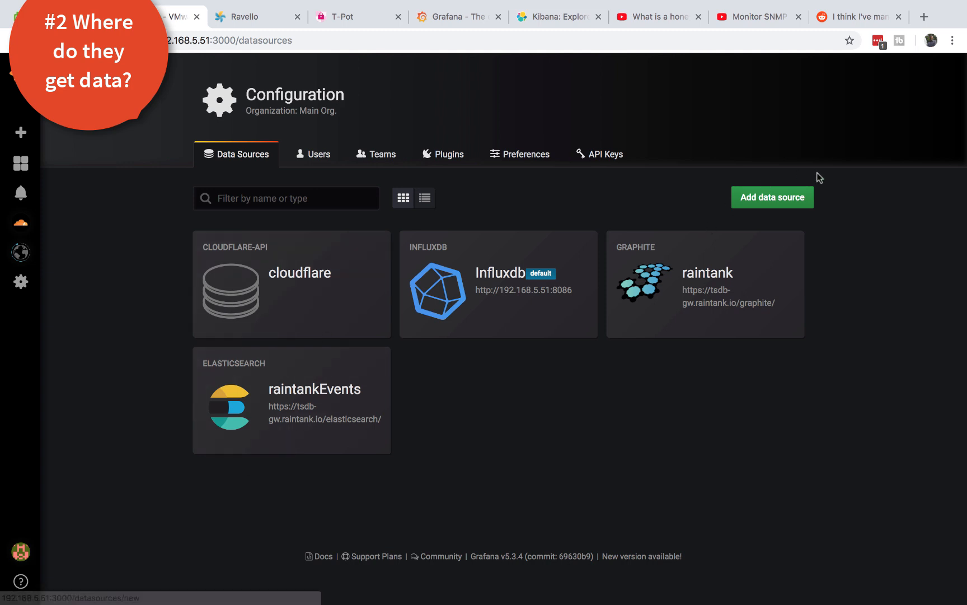
pyautogui.click(773, 197)
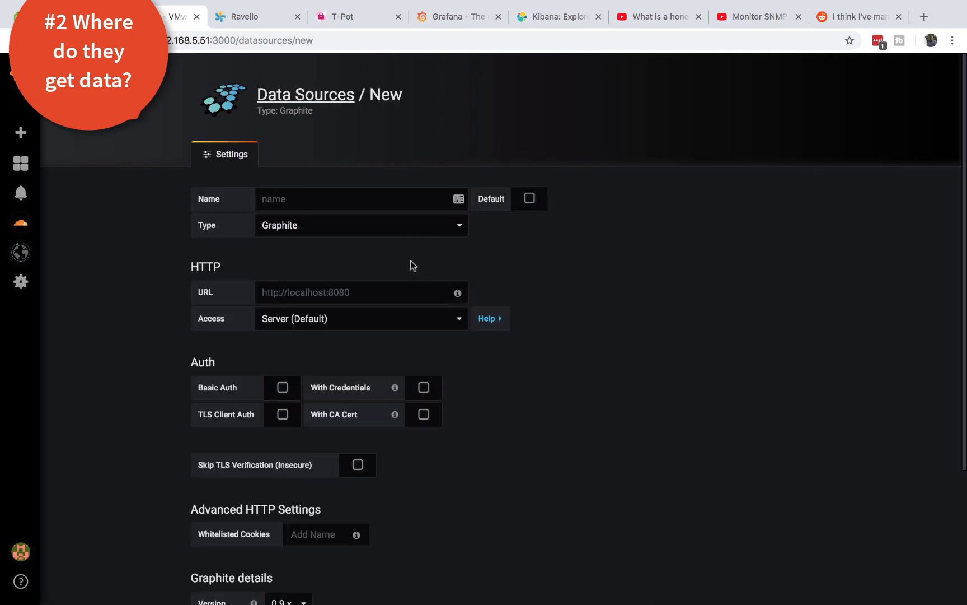
pyautogui.click(441, 228)
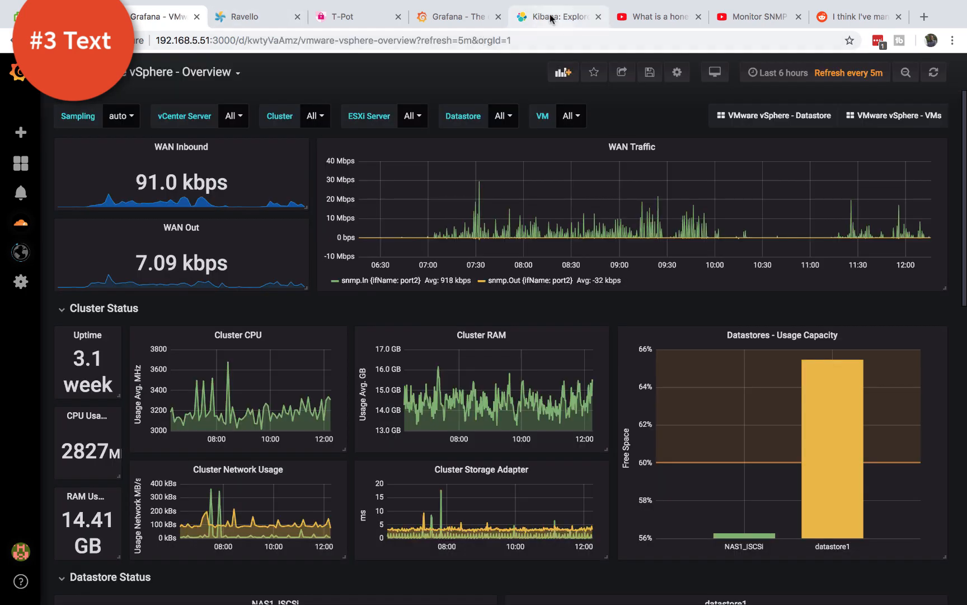
pyautogui.click(551, 17)
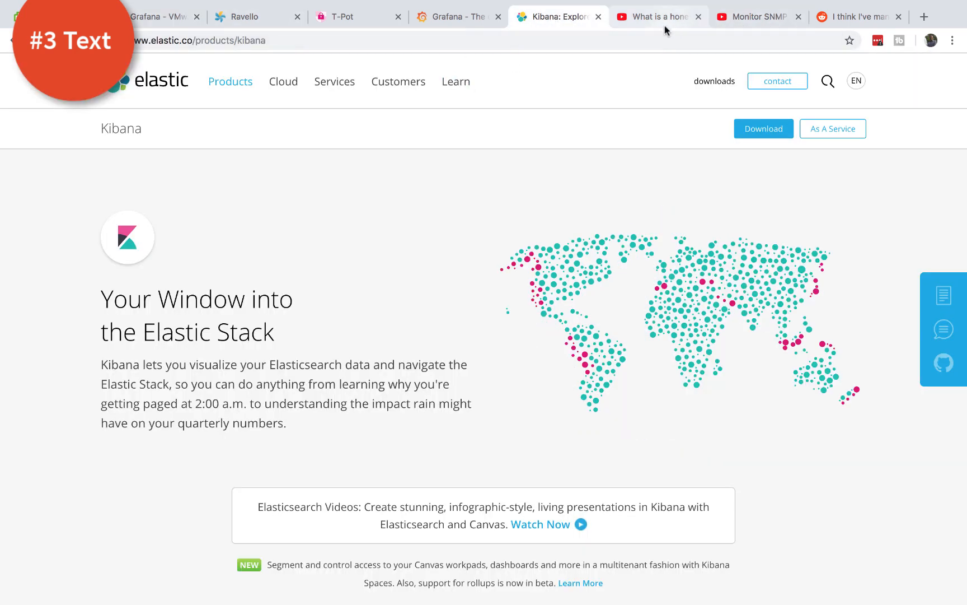
pyautogui.click(343, 16)
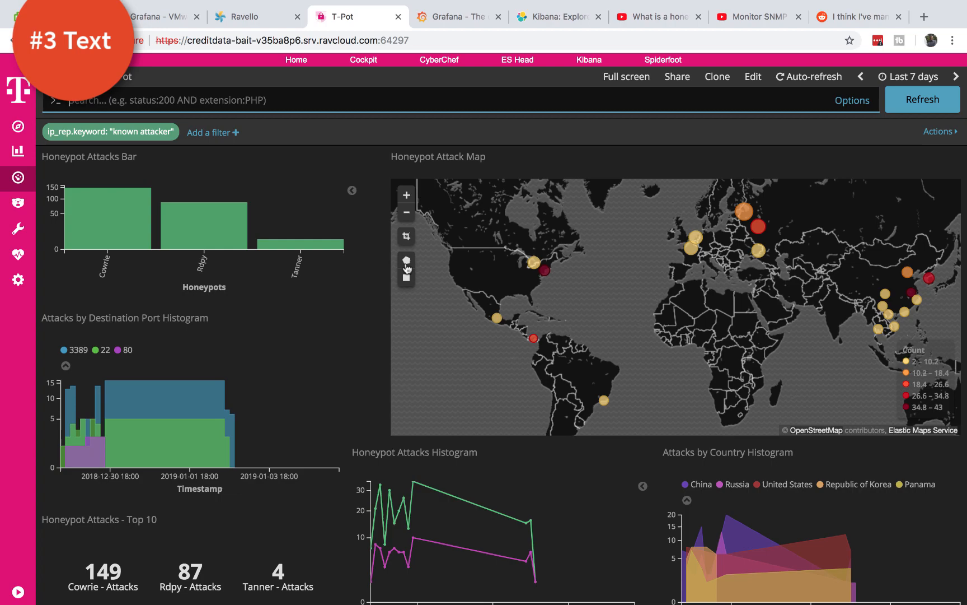
pyautogui.scroll(-5, 300, 407)
pyautogui.scroll(-5, 300, 407)
pyautogui.scroll(-5, 300, 406)
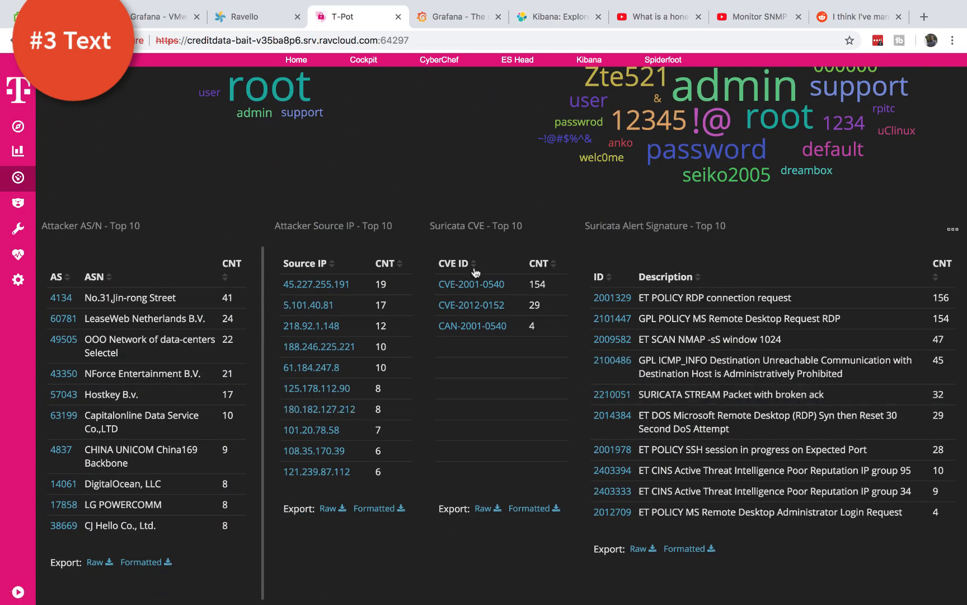
pyautogui.scroll(3, 456, 356)
pyautogui.scroll(1, 455, 357)
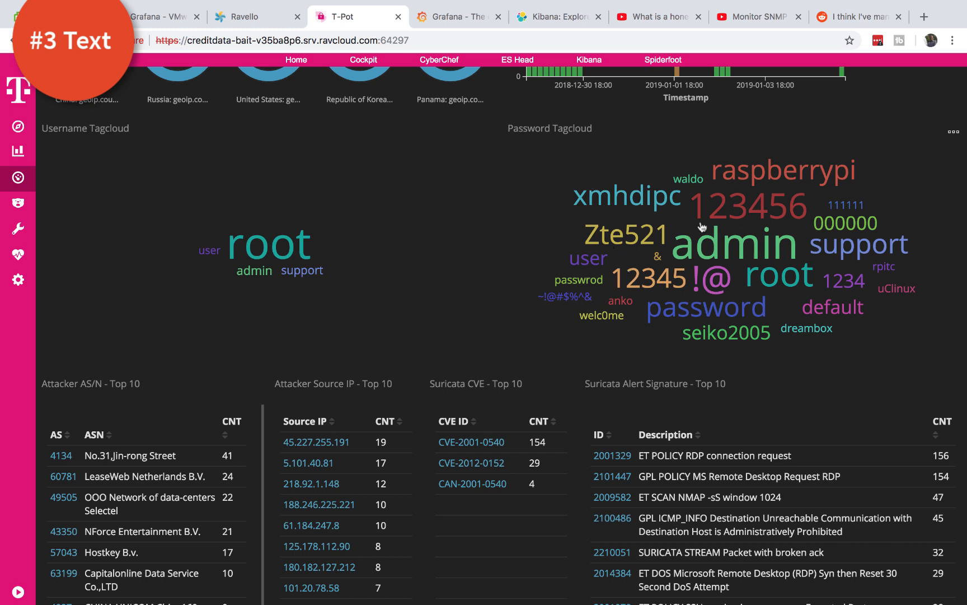
pyautogui.moveTo(317, 284)
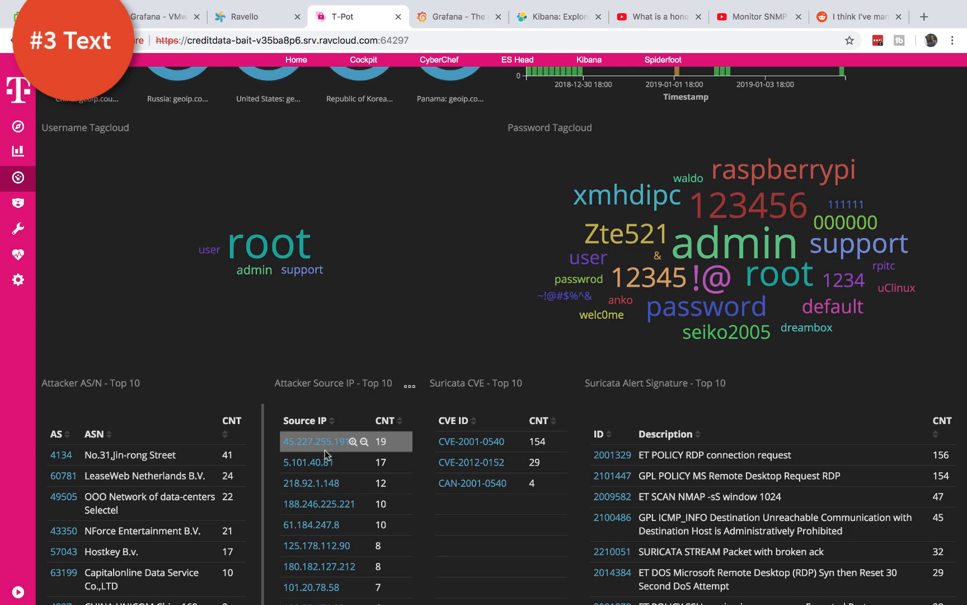
pyautogui.scroll(-2, 325, 450)
pyautogui.scroll(10, 325, 449)
pyautogui.scroll(8, 325, 454)
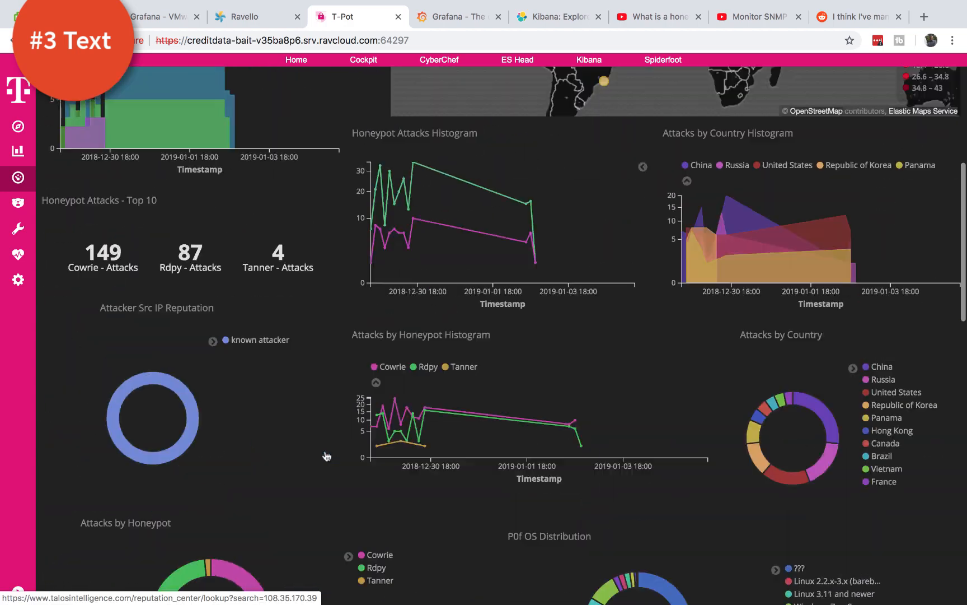
pyautogui.scroll(5, 327, 455)
pyautogui.click(159, 17)
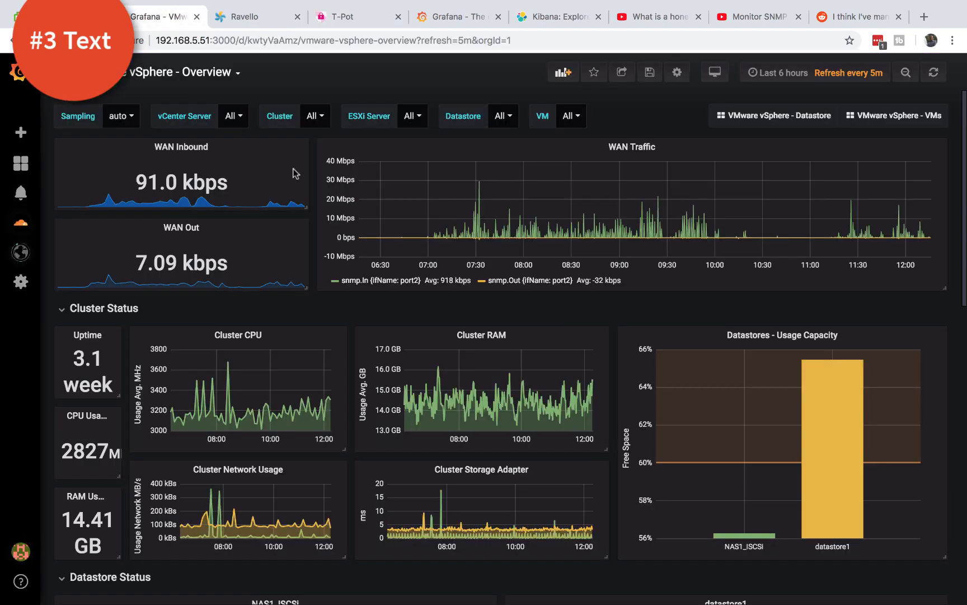
# View the WAN Traffic graph on its own, reopen VMware vSphere - Overview from the dashboard list, and leave full screen.
pyautogui.click(662, 147)
pyautogui.click(624, 167)
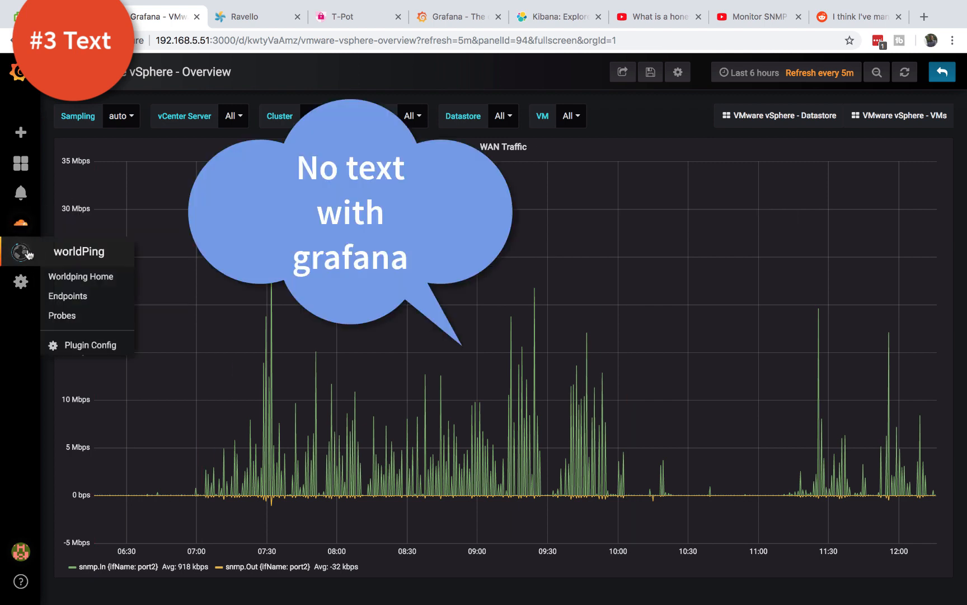
pyautogui.moveTo(21, 163)
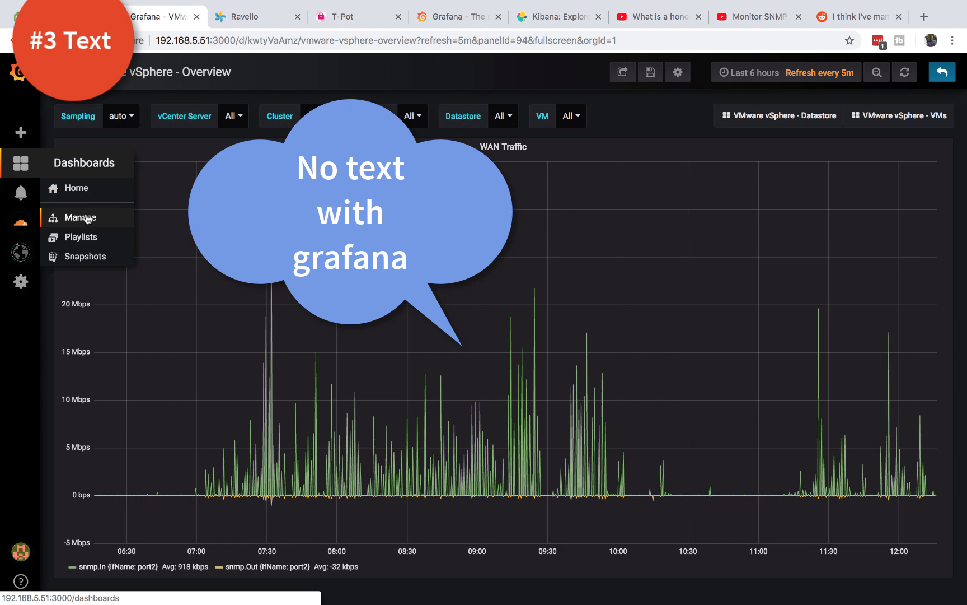
pyautogui.click(80, 218)
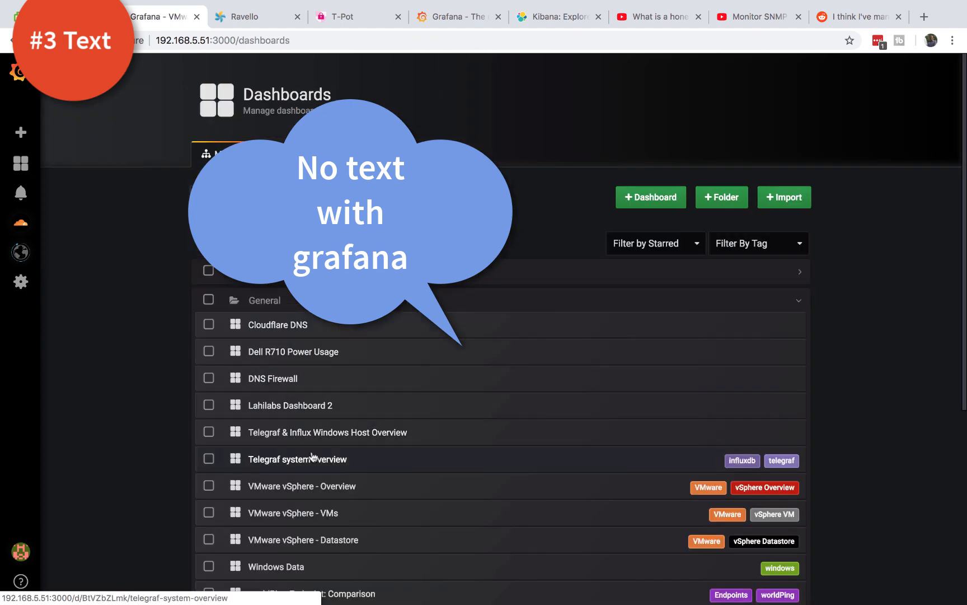
pyautogui.scroll(-2, 311, 453)
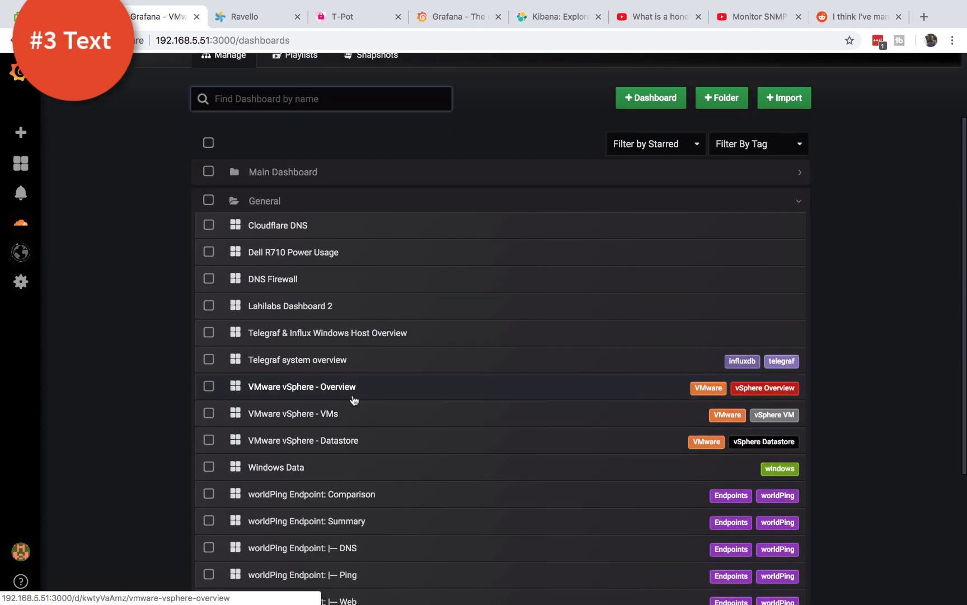
pyautogui.click(354, 390)
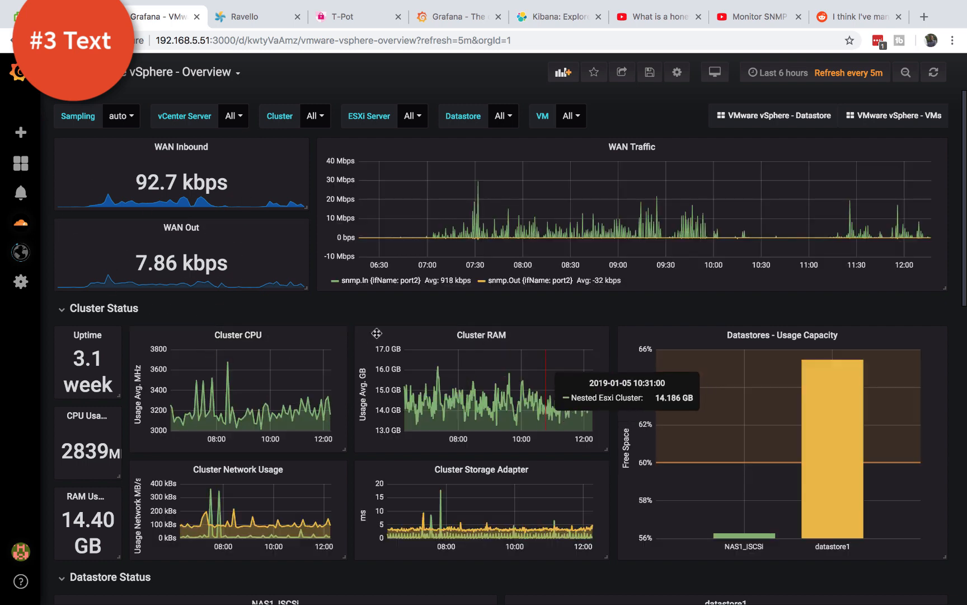
pyautogui.scroll(-3, 376, 333)
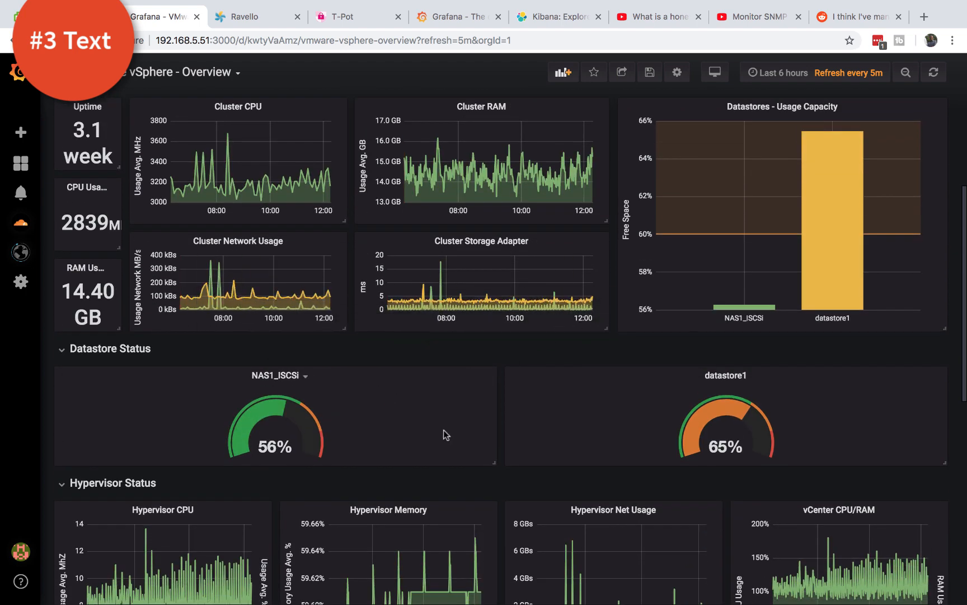
pyautogui.scroll(-3, 443, 430)
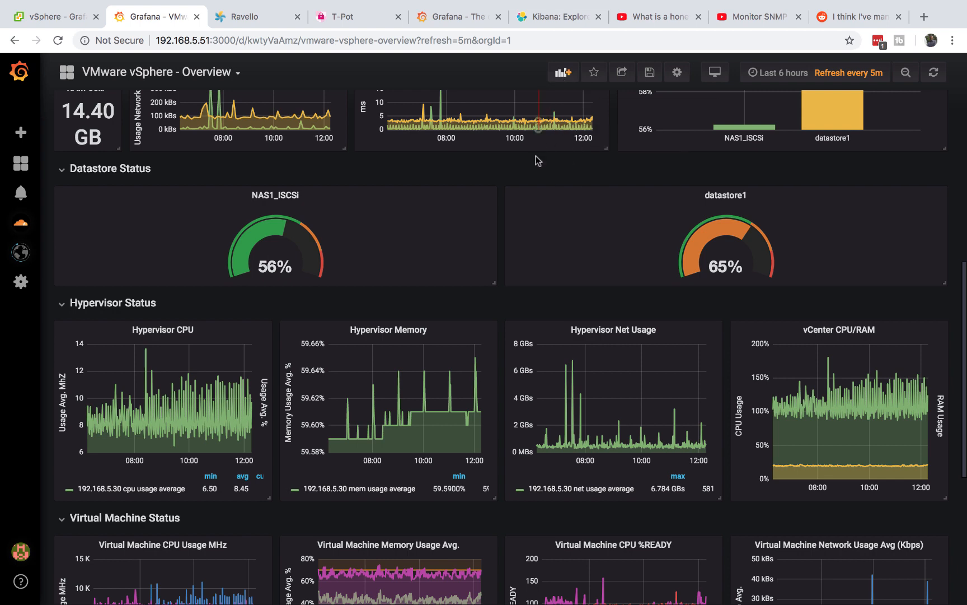
pyautogui.scroll(5, 314, 392)
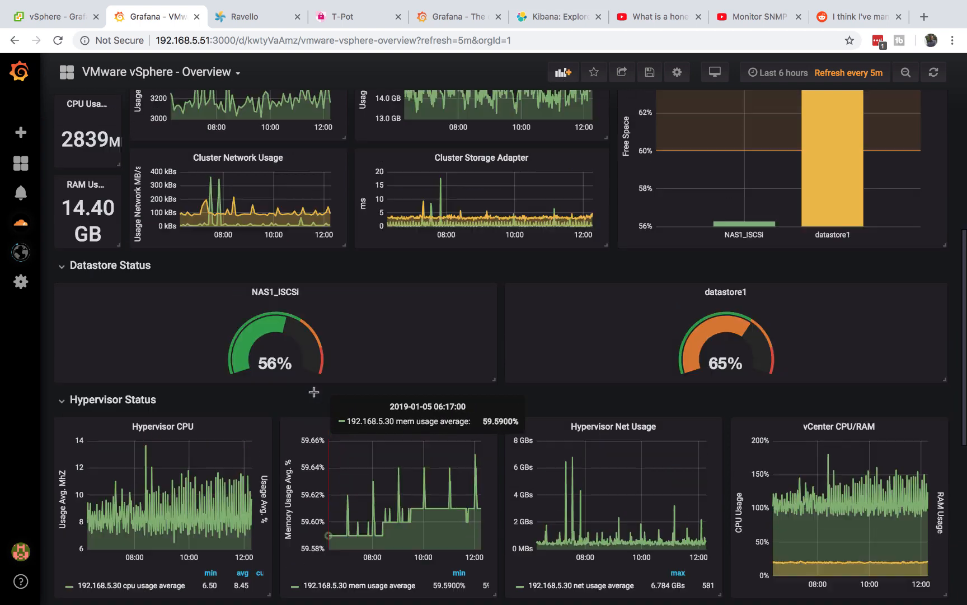
pyautogui.scroll(5, 314, 391)
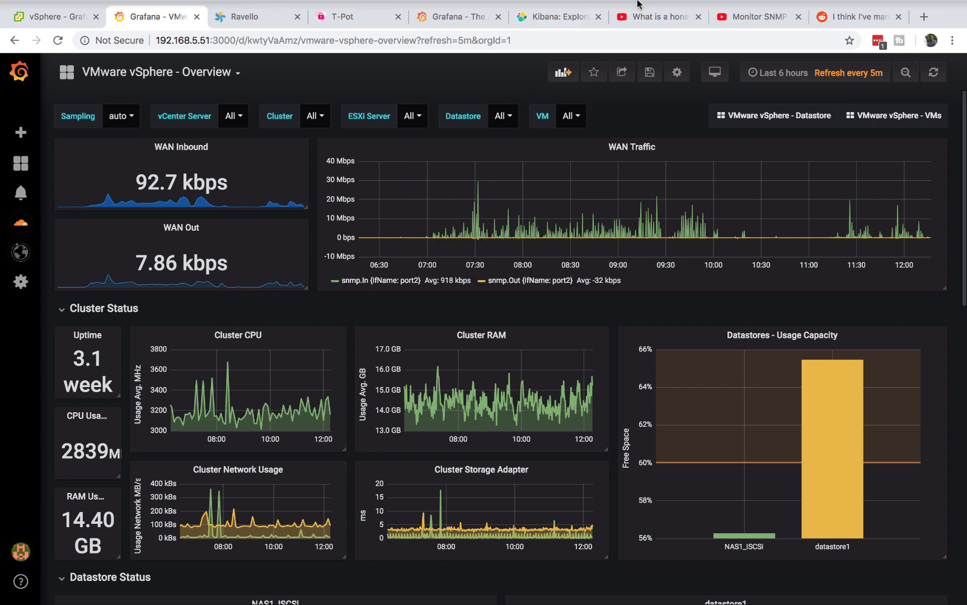
pyautogui.press('ctrl+super+f')
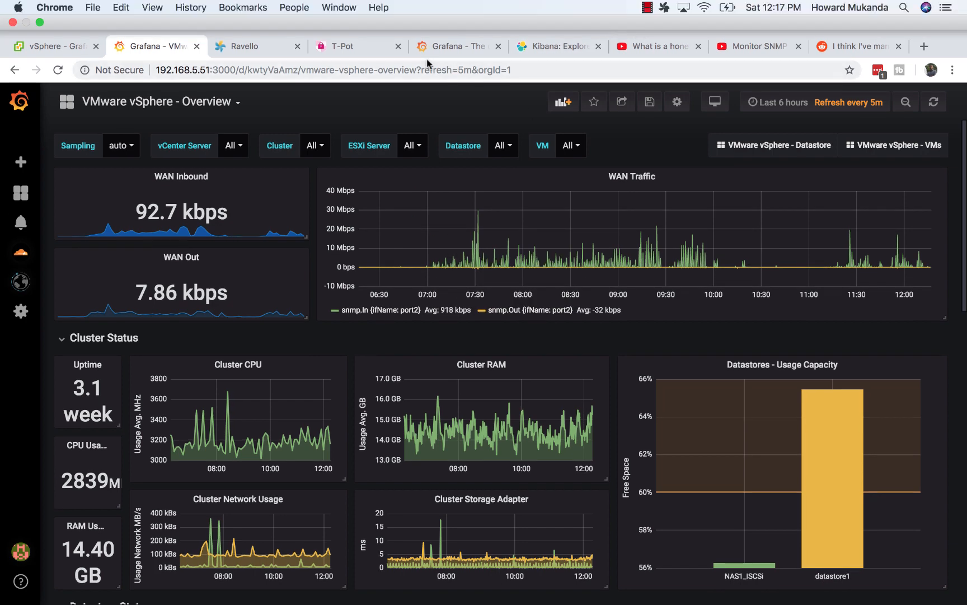
# Look over the T-Pot Tanner dashboard in full screen, then return to Grafana's vSphere Overview dashboard.
pyautogui.click(362, 51)
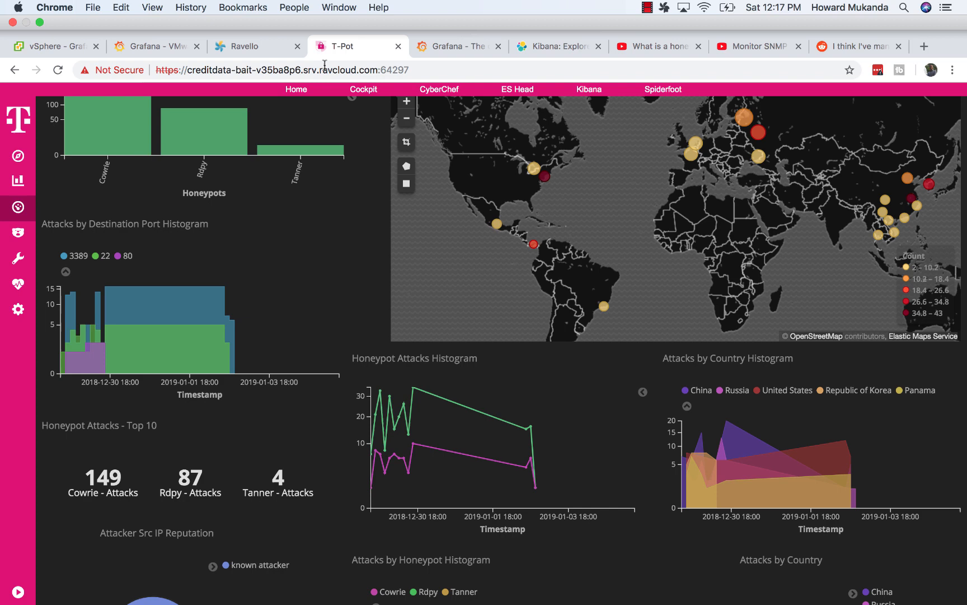
pyautogui.press('ctrl+super+f')
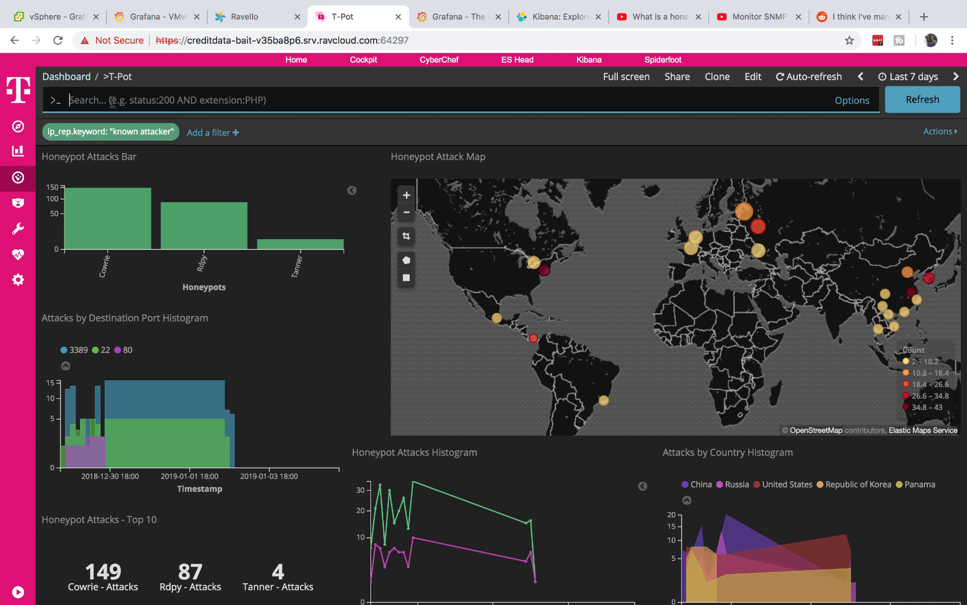
pyautogui.moveTo(227, 203)
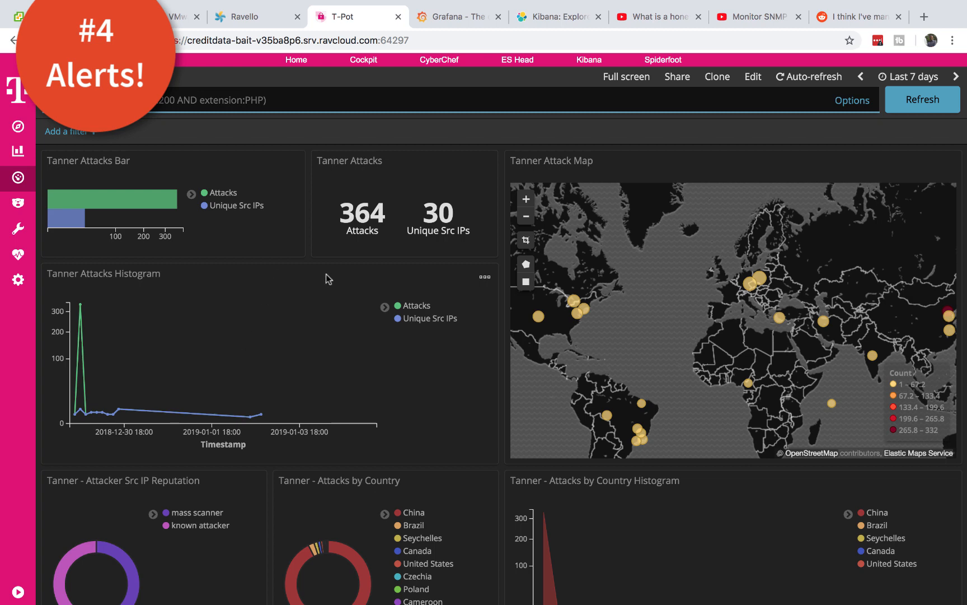
pyautogui.moveTo(174, 204)
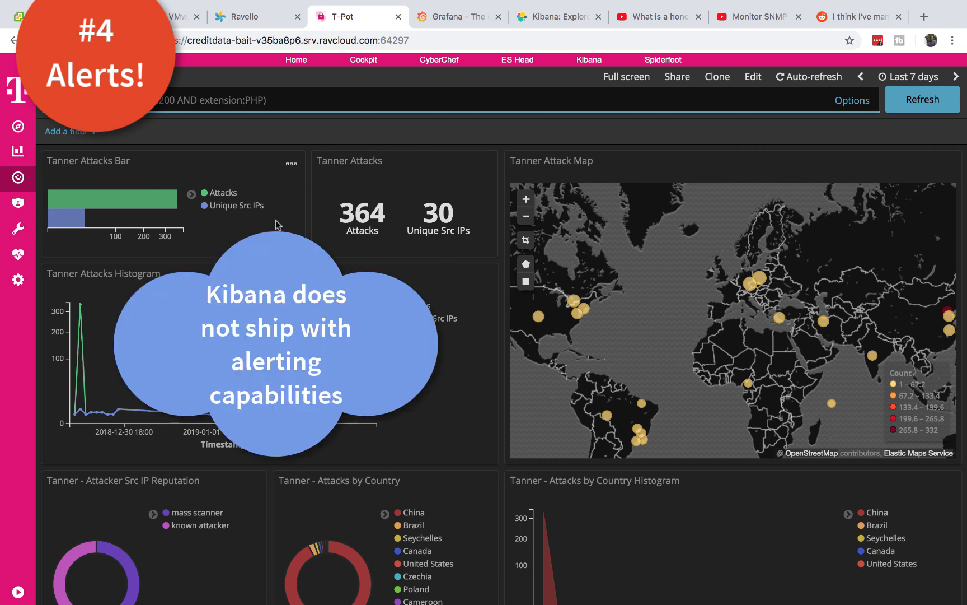
pyautogui.click(178, 17)
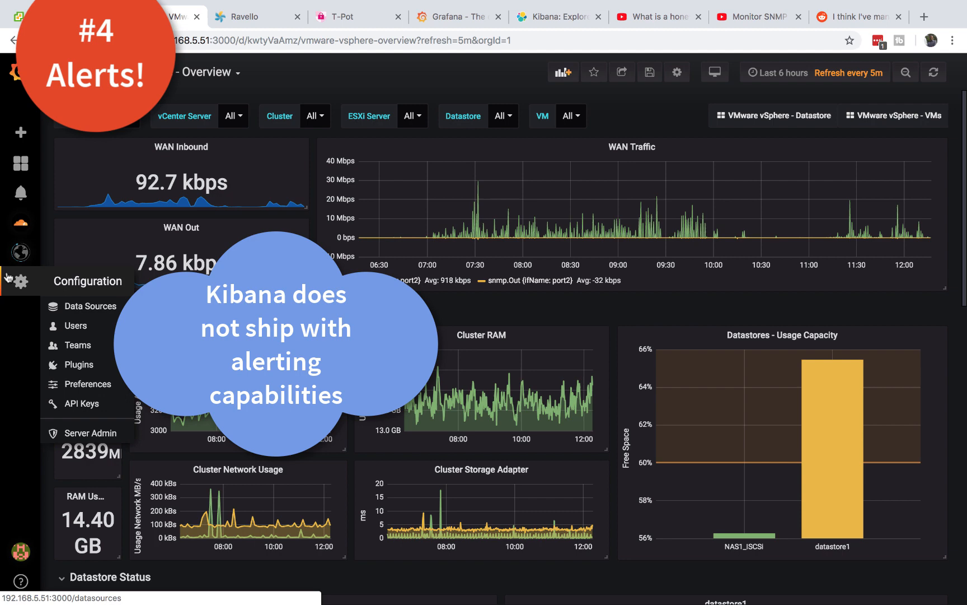
# Edit the WAN Traffic graph and create a new alert rule from its Alert settings.
pyautogui.click(661, 148)
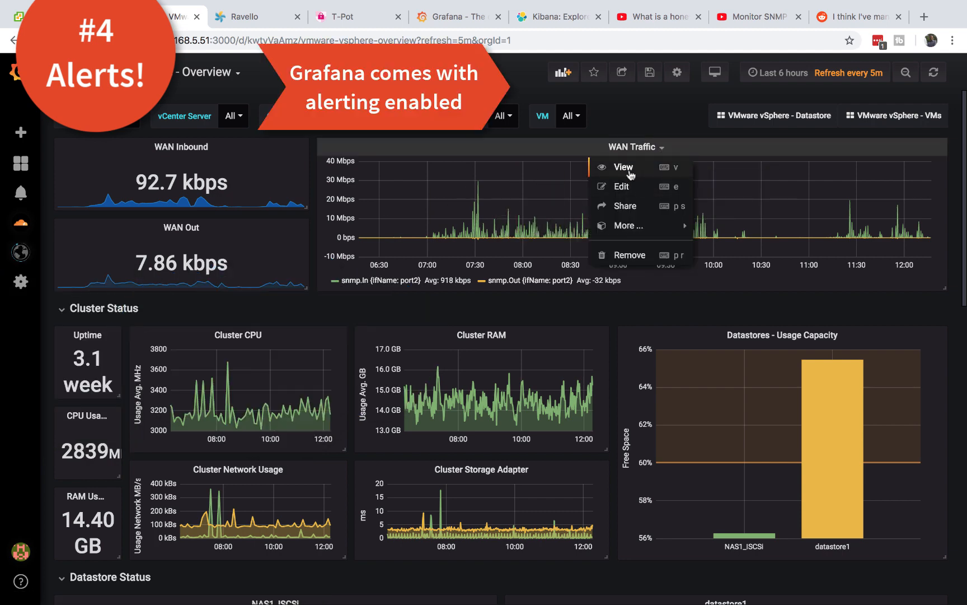
pyautogui.click(621, 186)
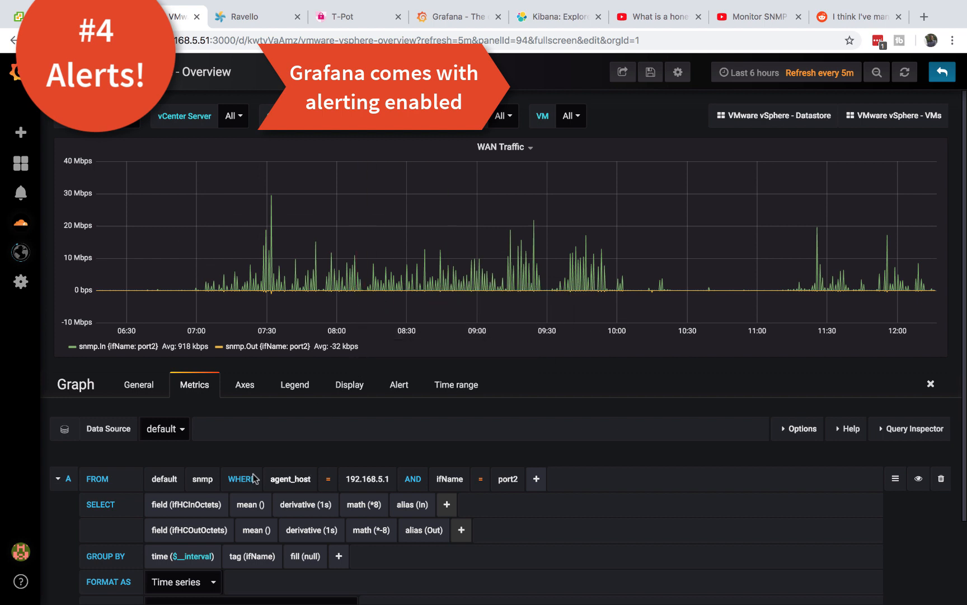
pyautogui.click(400, 386)
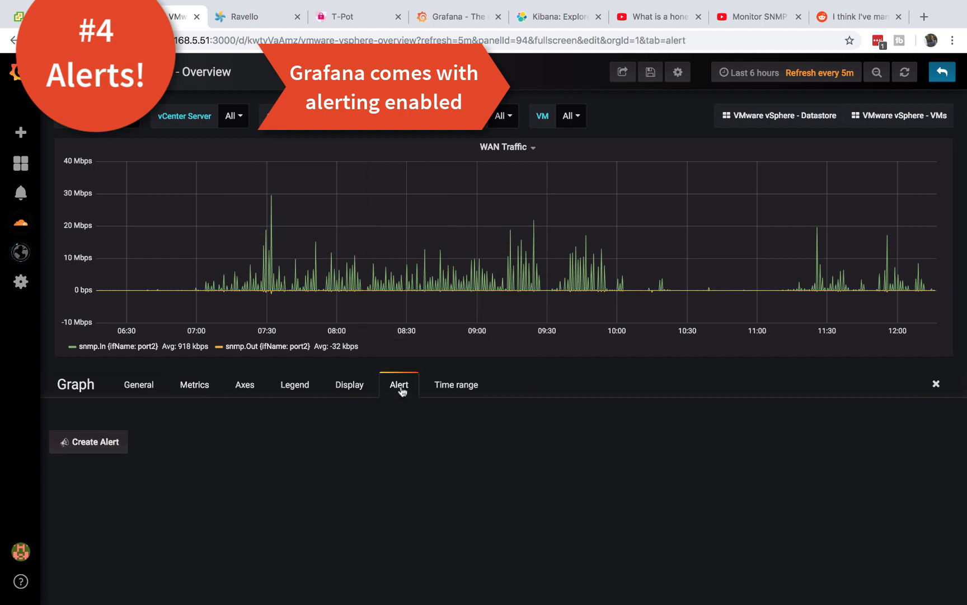
pyautogui.click(85, 442)
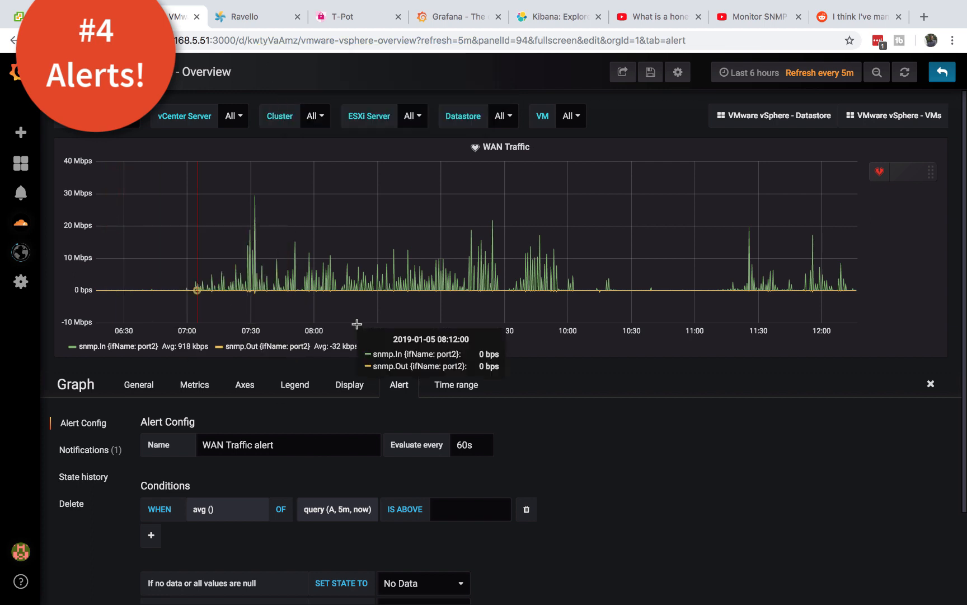
pyautogui.moveTo(504, 147)
pyautogui.scroll(-3, 370, 476)
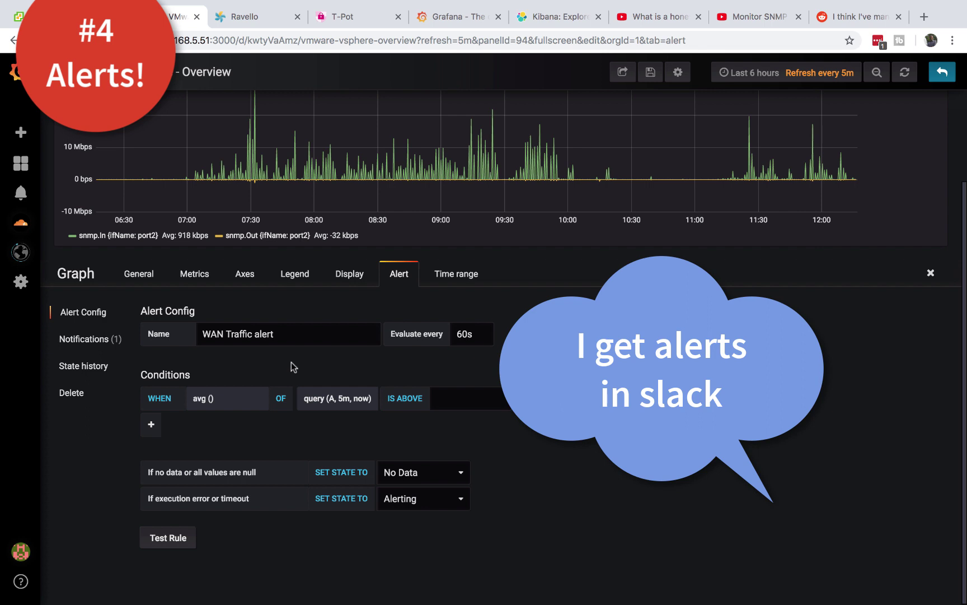
pyautogui.scroll(3, 291, 362)
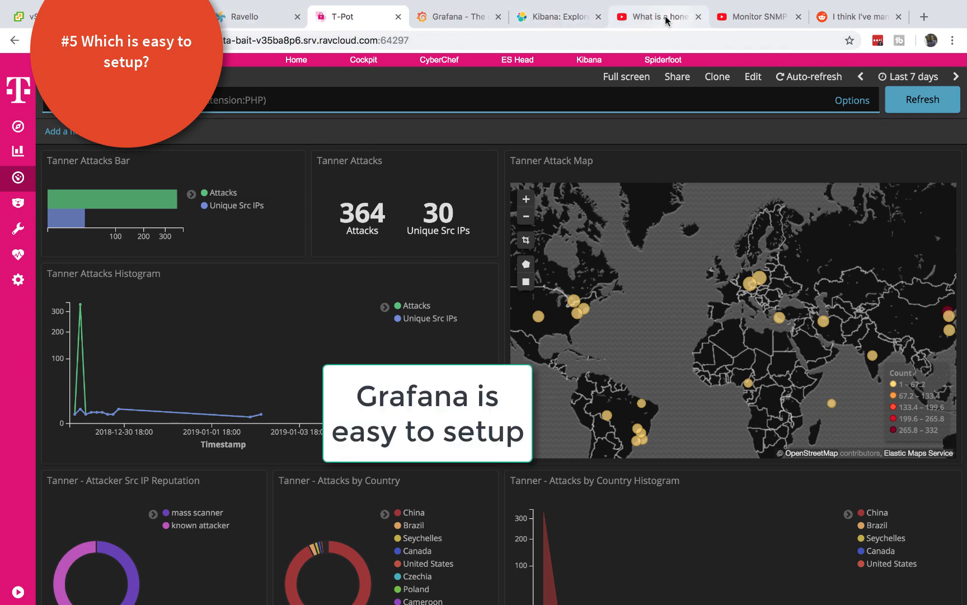
# From the YouTube honeypot video, go to the channel's own page and page through its uploads.
pyautogui.click(657, 16)
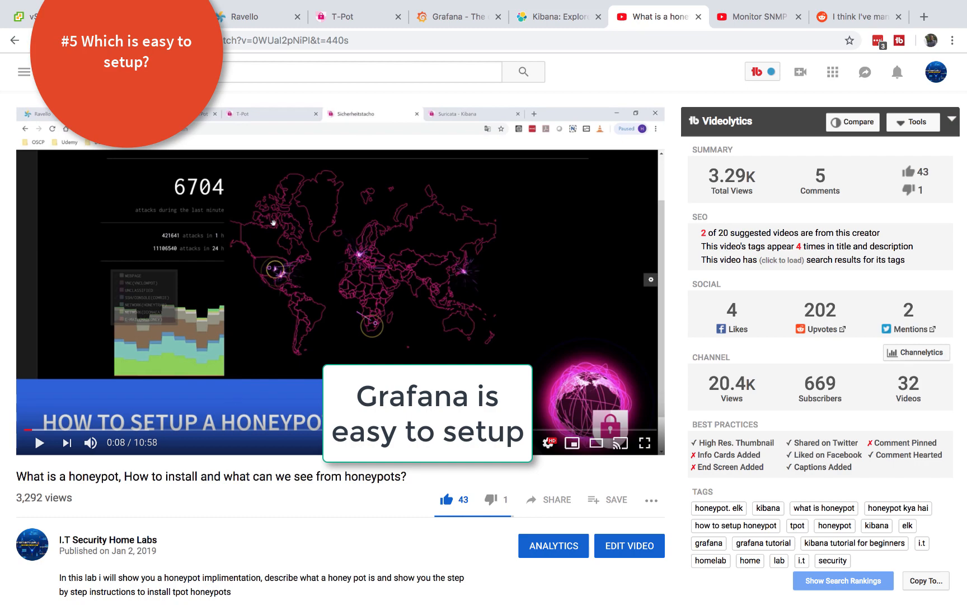
pyautogui.scroll(-5, 484, 340)
pyautogui.scroll(5, 484, 341)
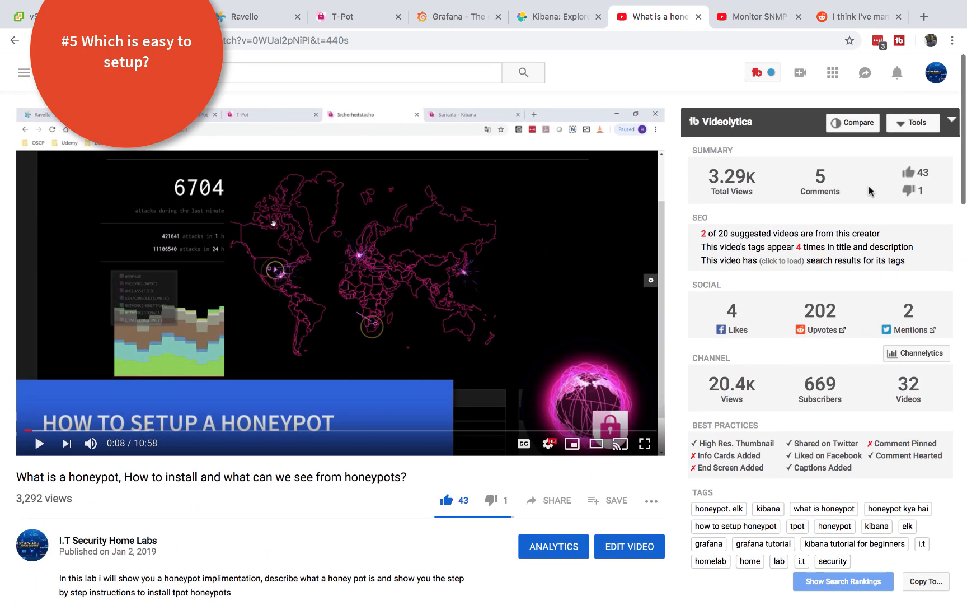
pyautogui.click(937, 73)
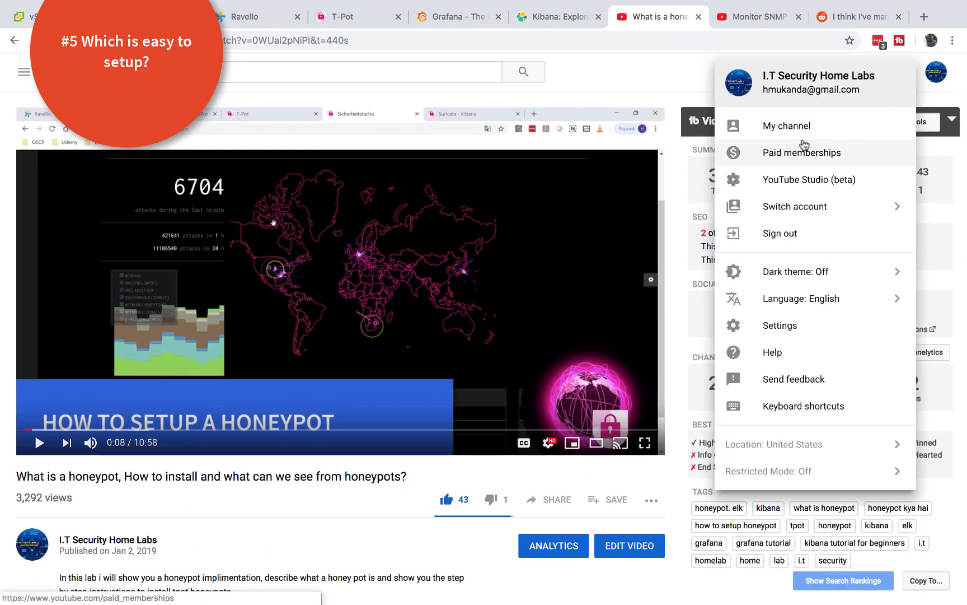
pyautogui.click(787, 125)
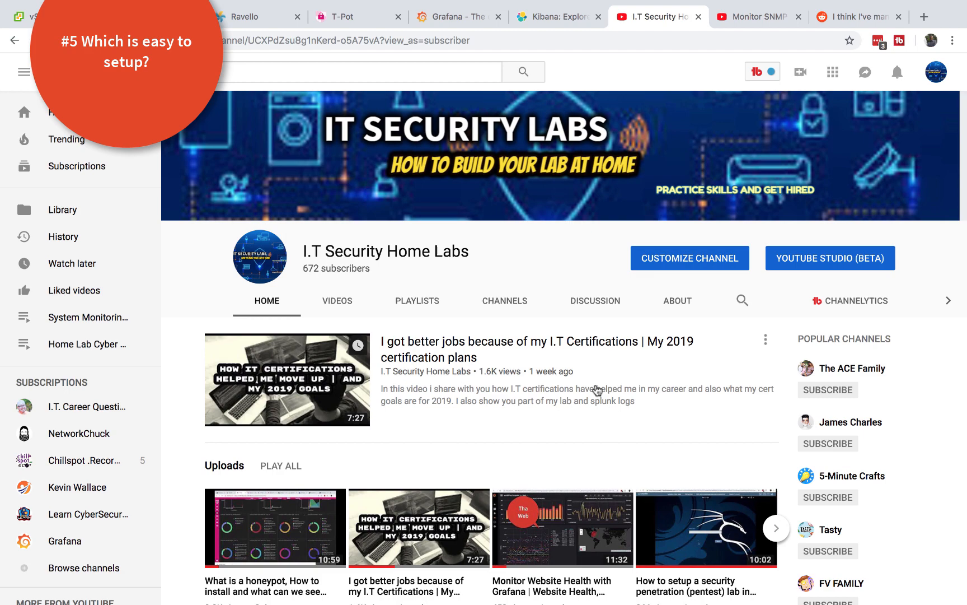
pyautogui.click(776, 528)
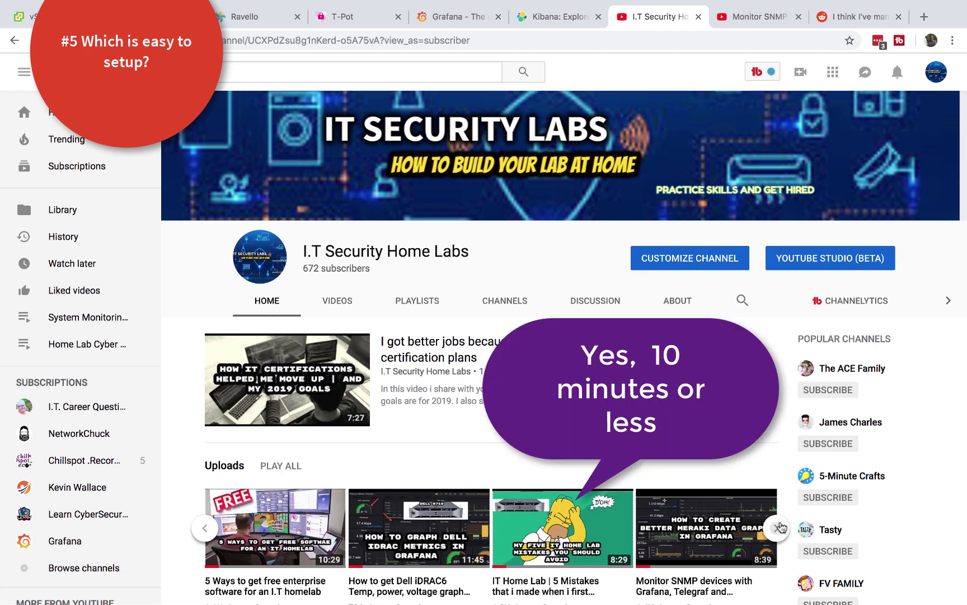
pyautogui.click(780, 527)
pyautogui.scroll(-3, 781, 526)
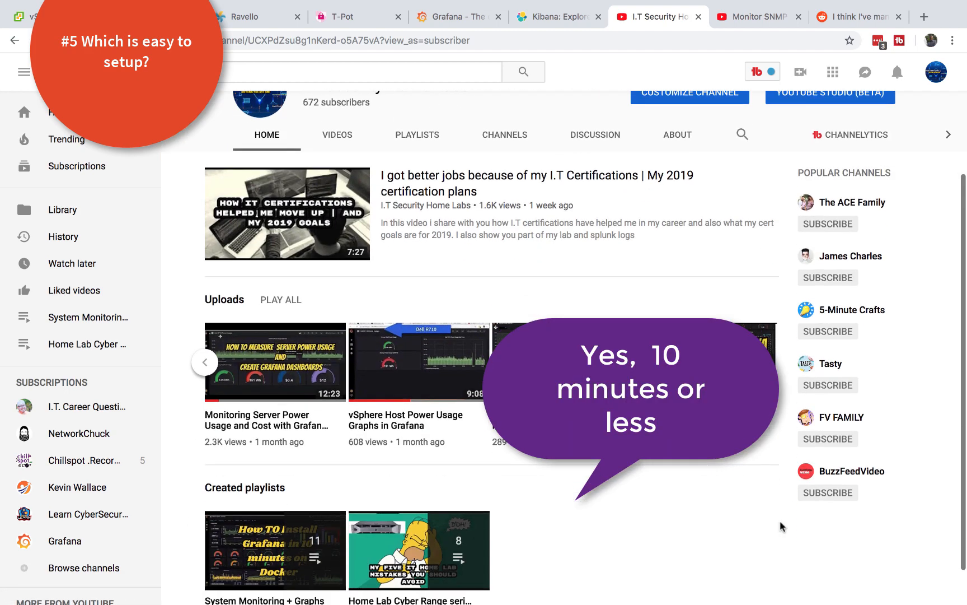
pyautogui.moveTo(275, 504)
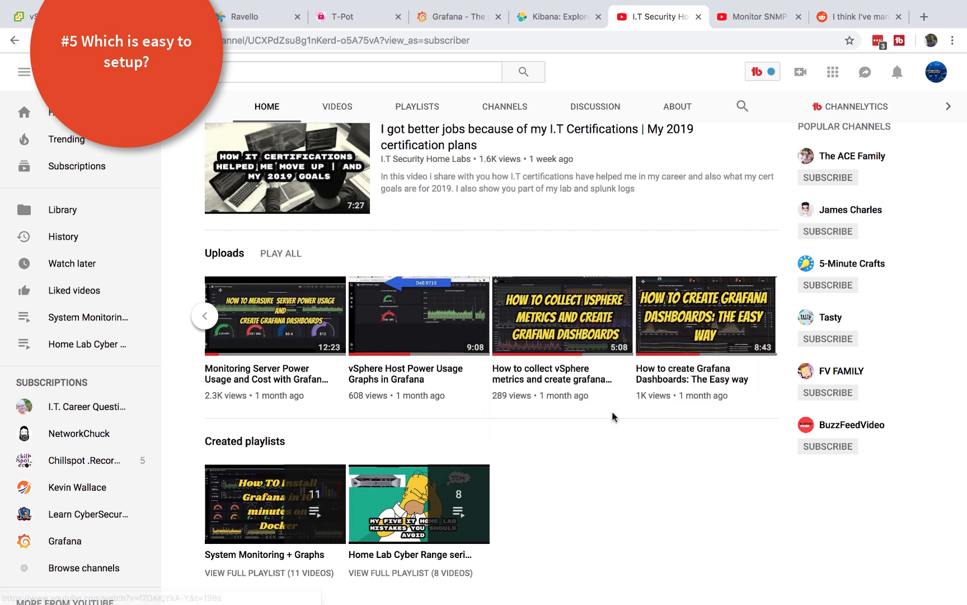
# Bring up the System Monitoring + Graphs playlist and pause its first Docker, Grafana, Telegraf and InfluxDB install video.
pyautogui.click(268, 502)
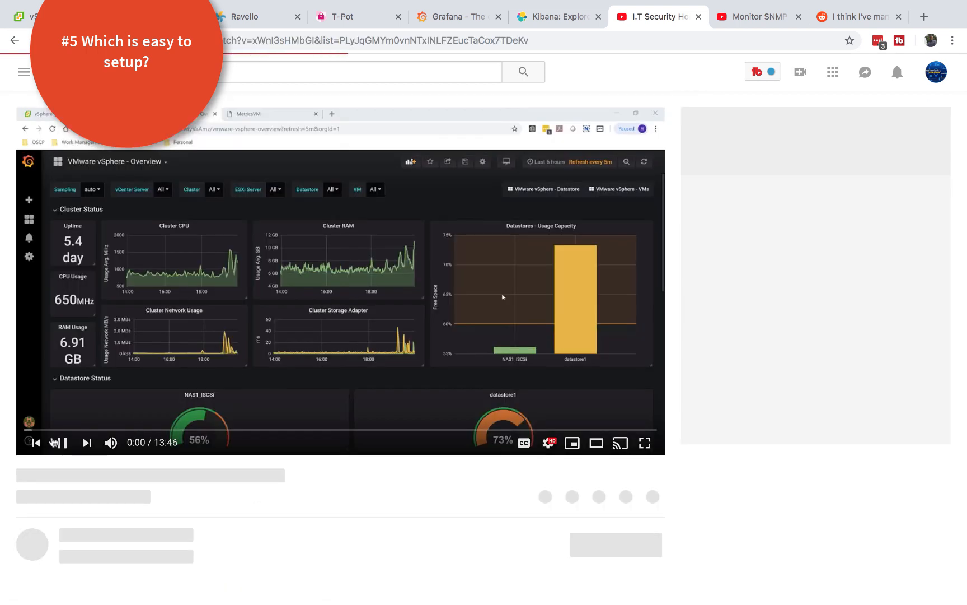
pyautogui.click(60, 442)
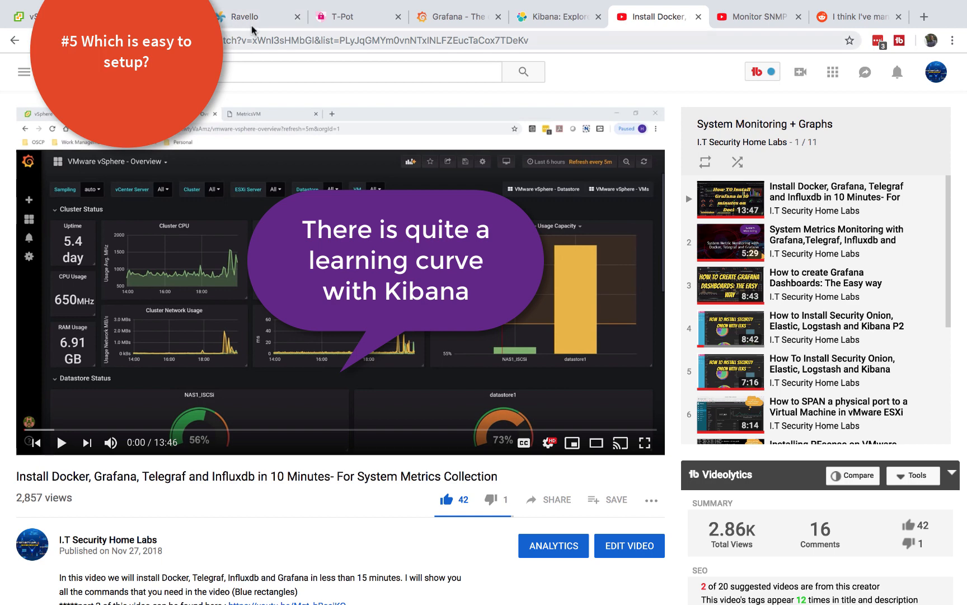
# Return to the T-Pot Tanner dashboard and review its charts and attacker tables.
pyautogui.click(341, 16)
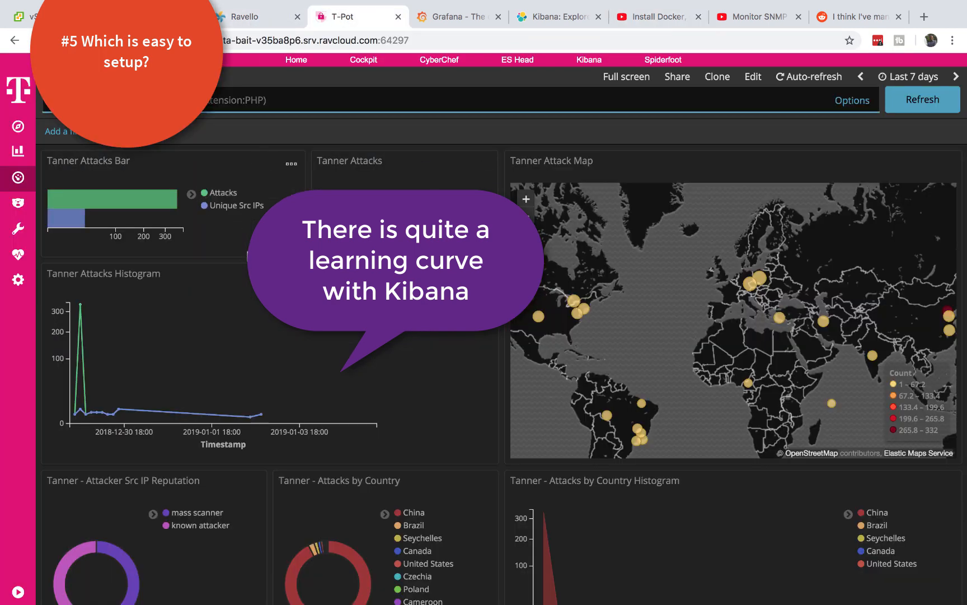
pyautogui.scroll(-3, 406, 305)
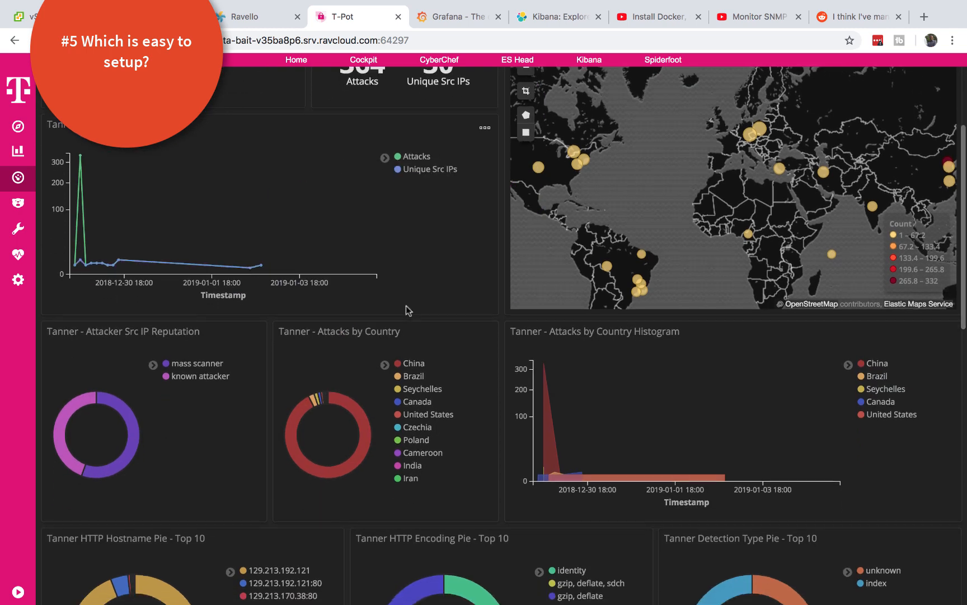
pyautogui.scroll(-3, 407, 305)
pyautogui.scroll(-3, 406, 306)
pyautogui.scroll(-3, 406, 305)
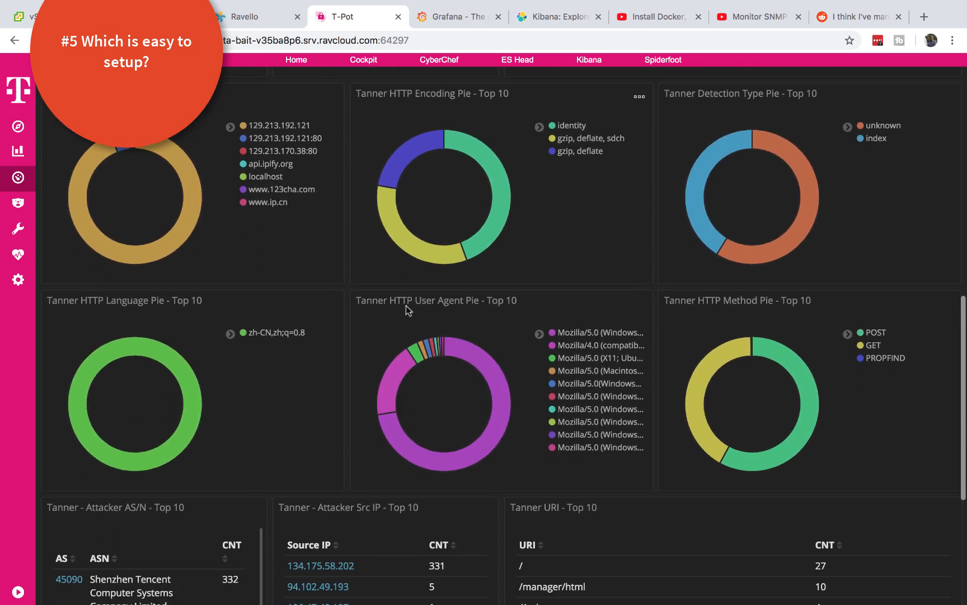
pyautogui.scroll(-3, 407, 305)
pyautogui.scroll(-2, 406, 305)
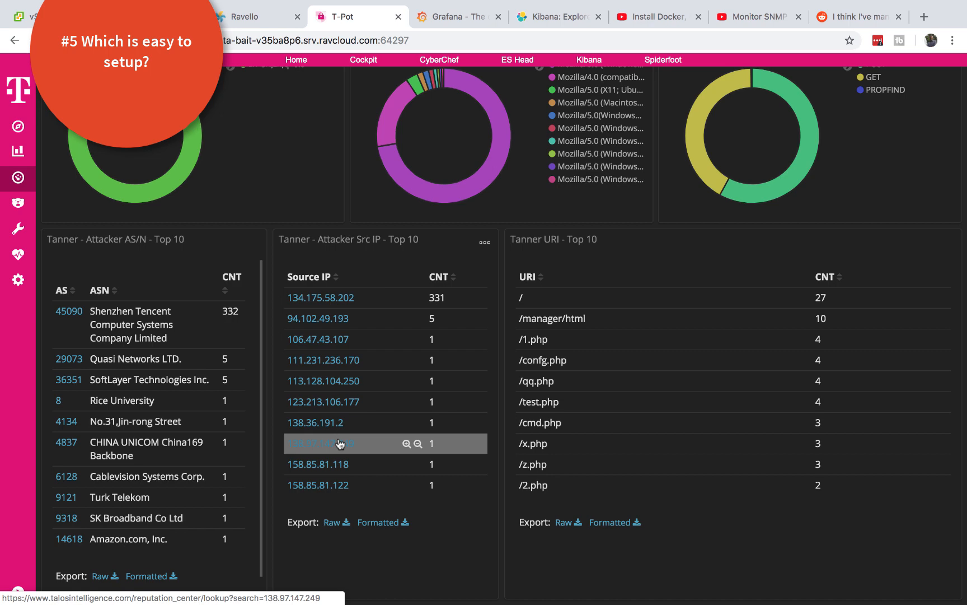
pyautogui.scroll(3, 339, 442)
pyautogui.scroll(3, 339, 444)
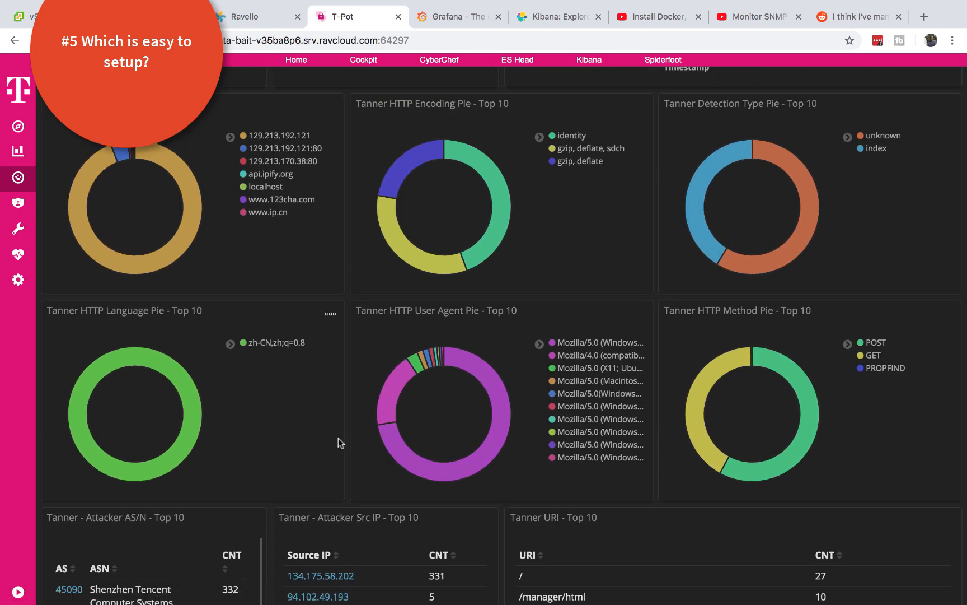
pyautogui.scroll(5, 340, 443)
pyautogui.scroll(5, 339, 443)
pyautogui.scroll(3, 340, 442)
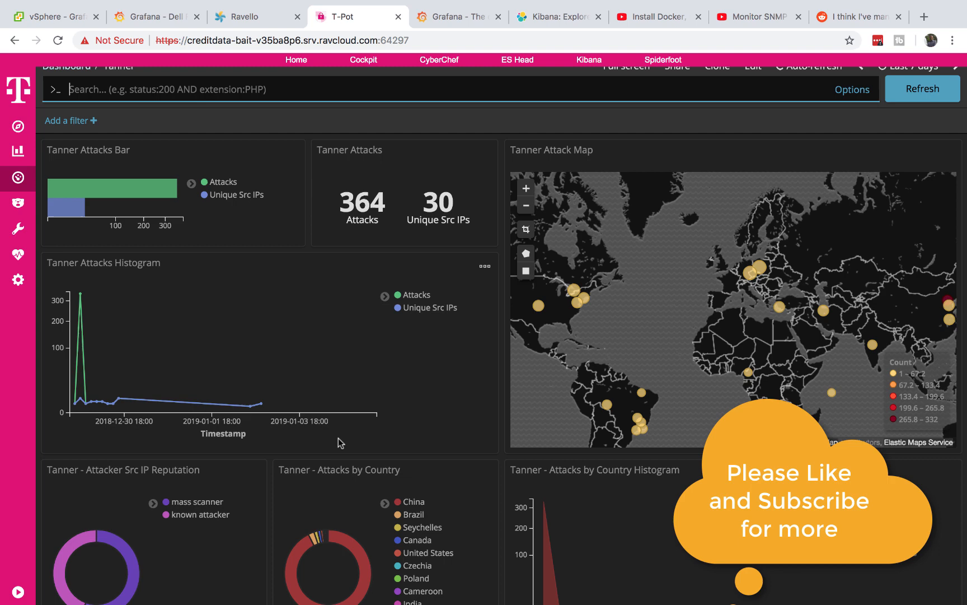
pyautogui.scroll(1, 340, 443)
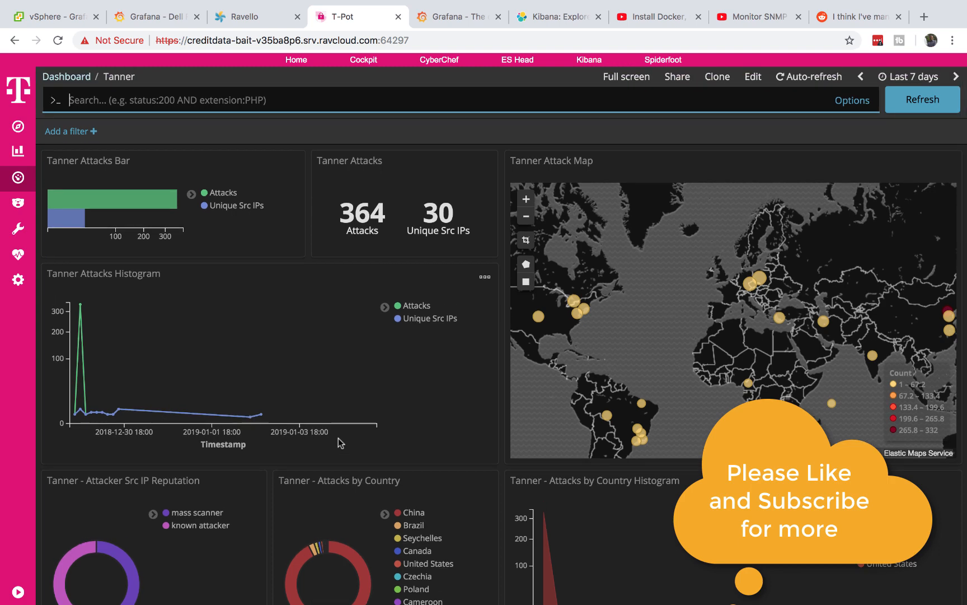